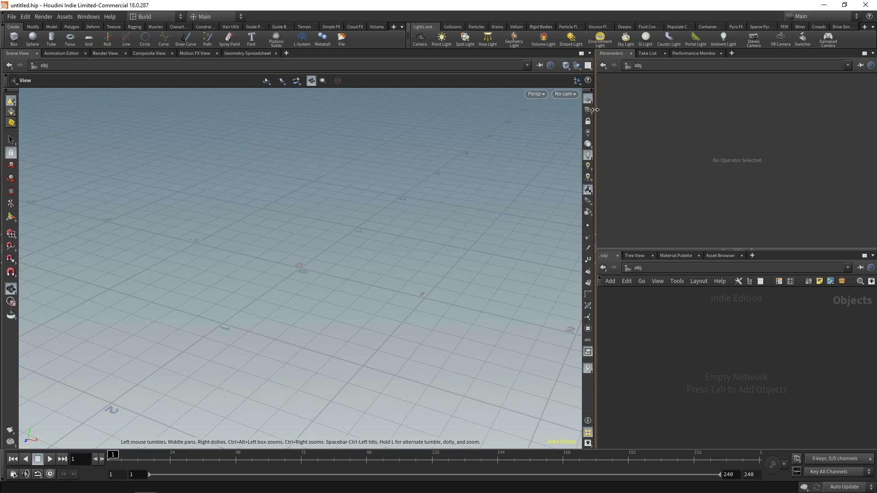
# Collapse the viewport and network panes, leaving the Performance Monitor shown in the remaining pane
pyautogui.click(593, 235)
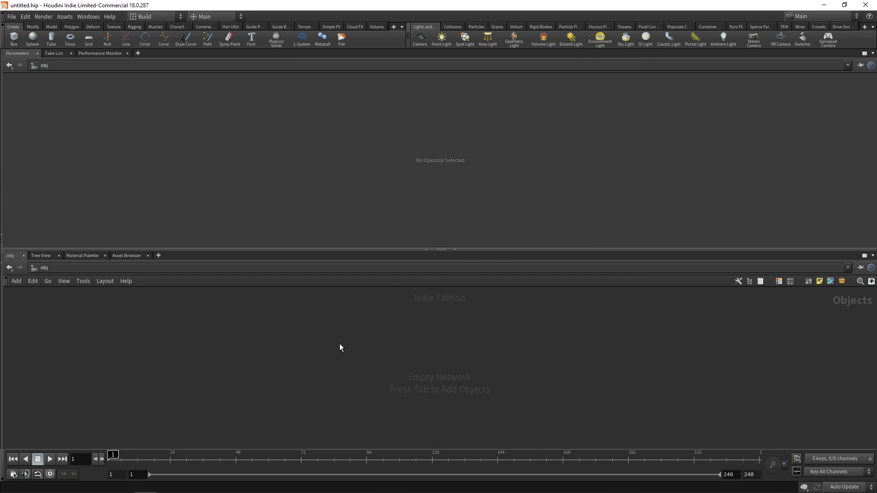
pyautogui.click(452, 250)
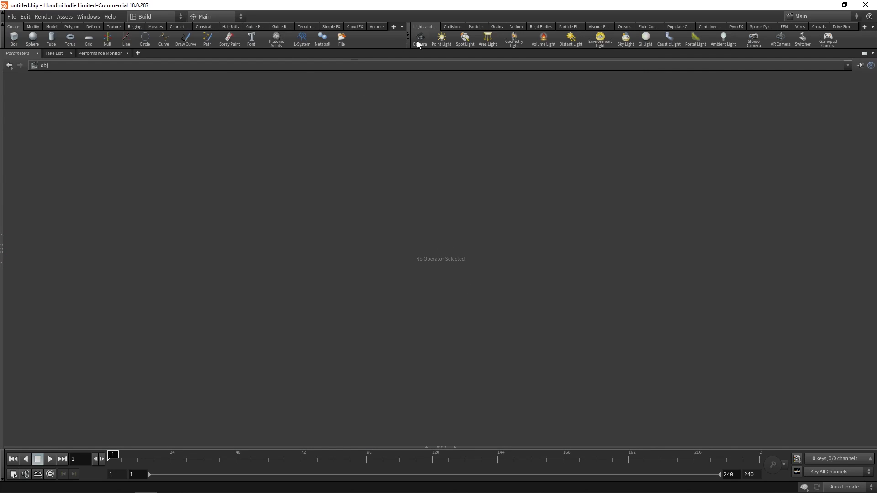
pyautogui.click(96, 53)
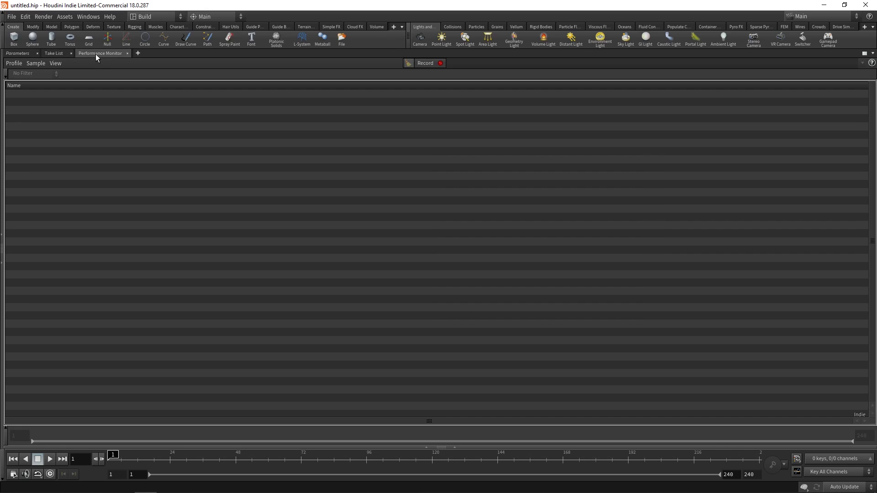
# Add a Tree View pane tab and expand the tasks network in it down to topnet1
pyautogui.click(138, 53)
pyautogui.moveTo(165, 71)
pyautogui.click(225, 91)
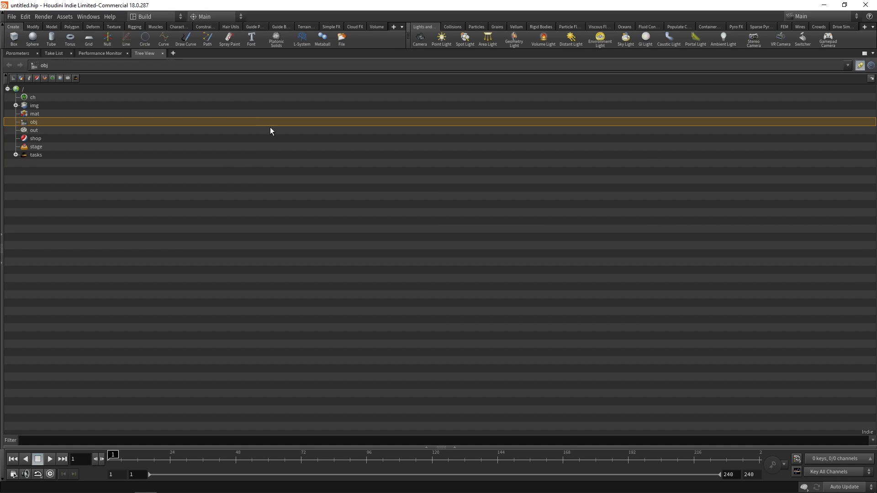
pyautogui.click(49, 145)
pyautogui.click(16, 155)
pyautogui.click(49, 163)
pyautogui.click(111, 213)
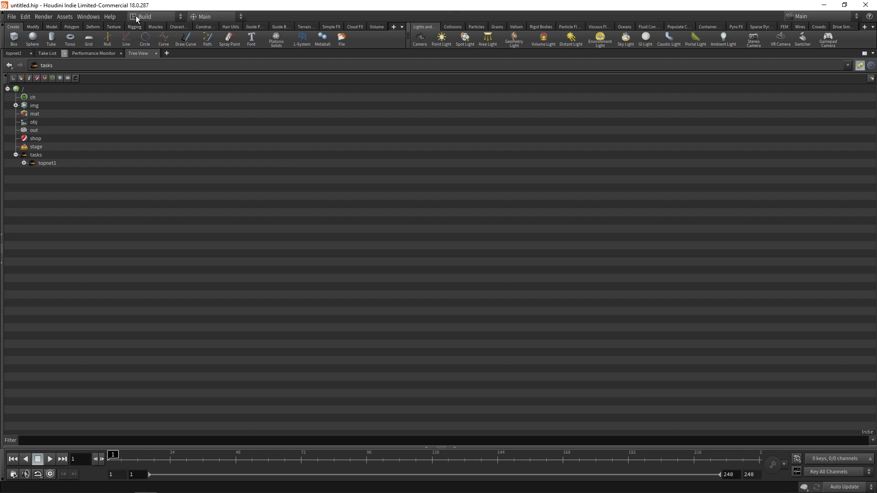
# Reload the current Build desktop to restore its saved pane layout
pyautogui.click(152, 19)
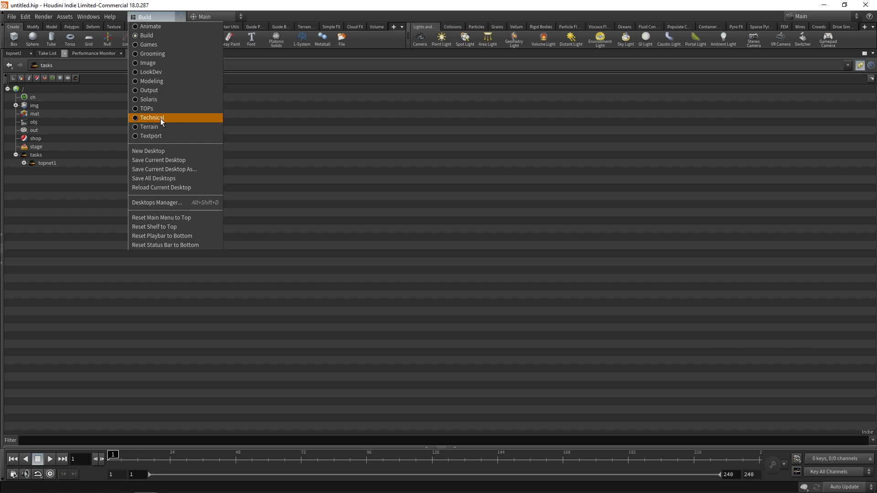
pyautogui.click(166, 188)
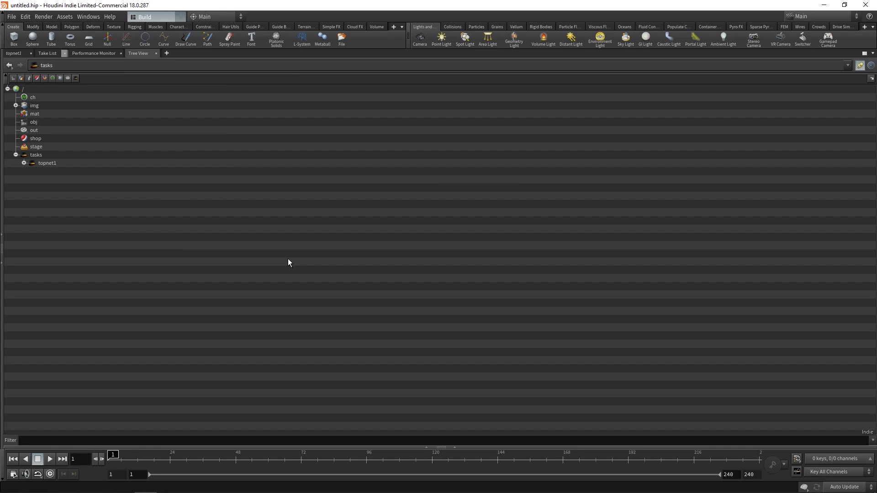
pyautogui.click(161, 16)
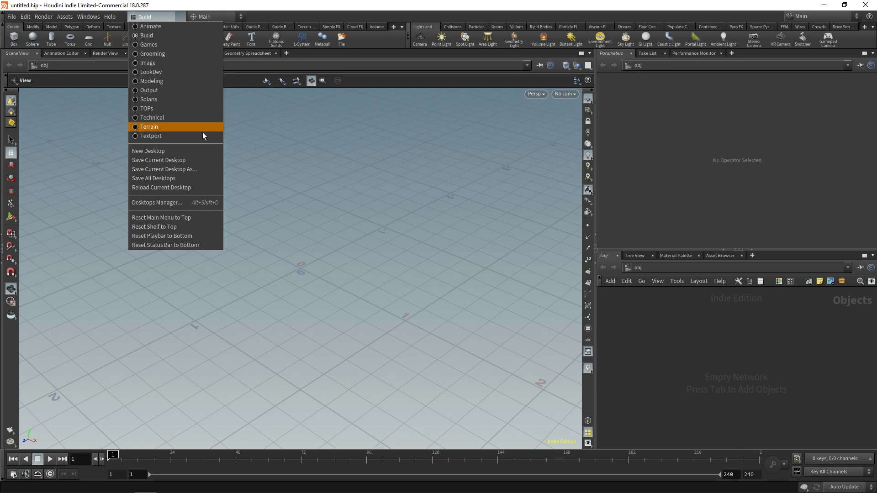
pyautogui.click(371, 226)
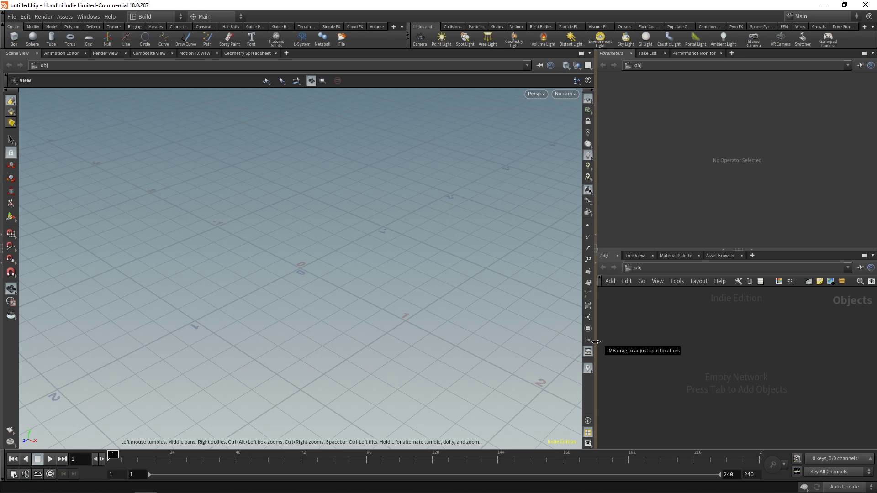
# Narrow the viewport pane slightly, and collapse and restore the panes on each side of the divider
pyautogui.moveTo(595, 342)
pyautogui.mouseDown()
pyautogui.moveTo(626, 341)
pyautogui.moveTo(409, 339)
pyautogui.moveTo(687, 336)
pyautogui.moveTo(425, 338)
pyautogui.moveTo(582, 337)
pyautogui.mouseUp()
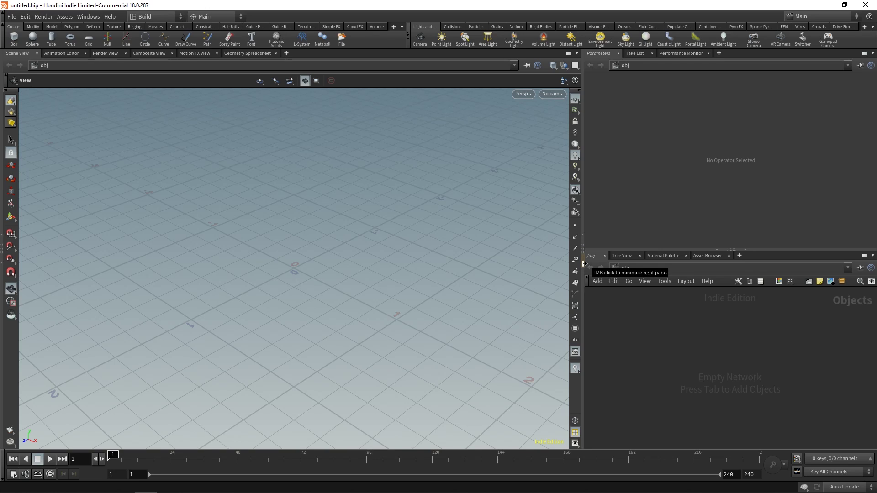
pyautogui.click(580, 238)
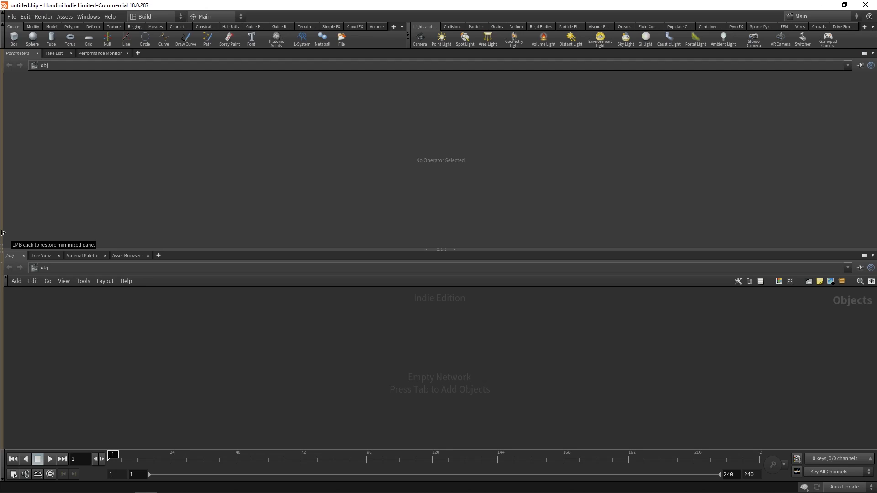
pyautogui.click(3, 233)
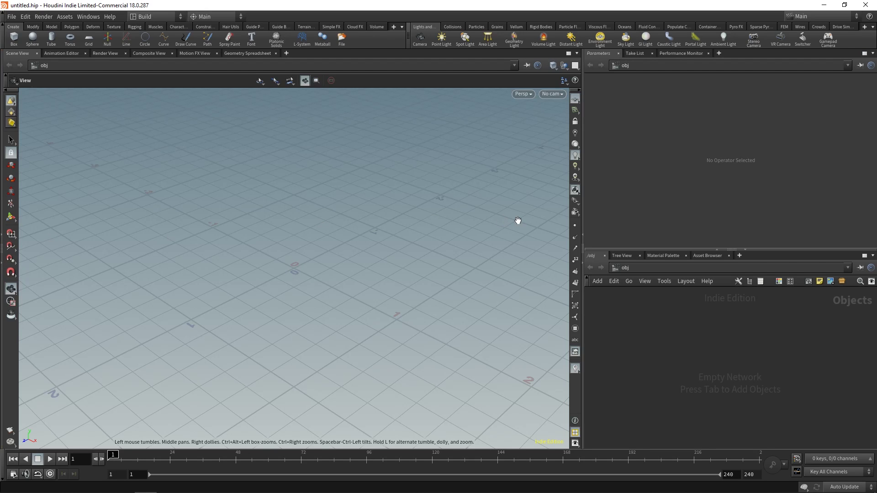
pyautogui.click(583, 266)
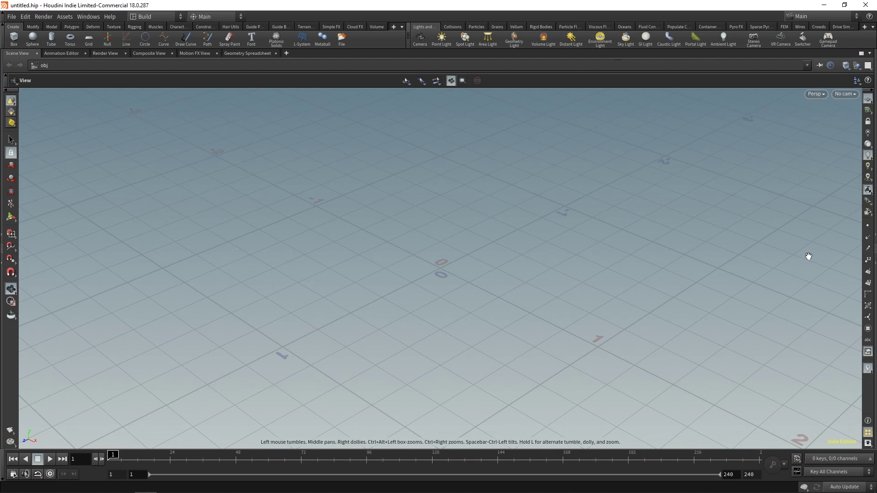
pyautogui.click(873, 270)
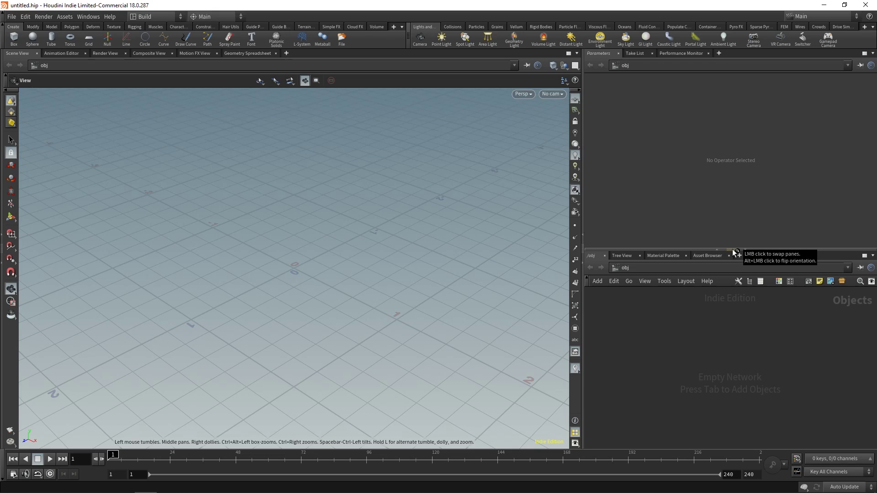
# Swap the Parameters and network panes, and swap them back
pyautogui.click(733, 250)
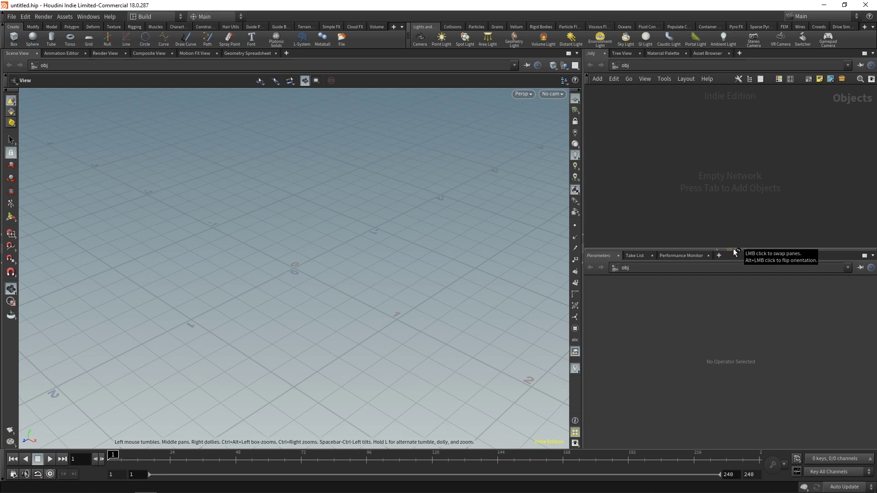
pyautogui.click(733, 249)
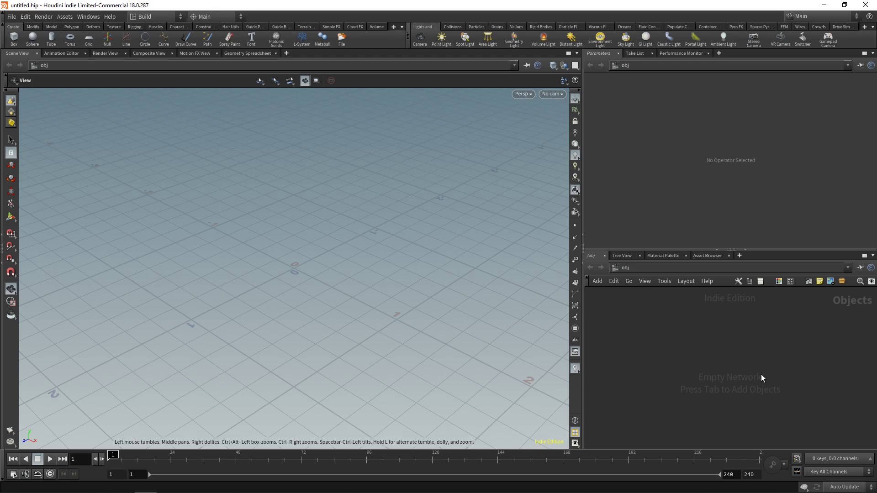
# Maximize individual panes, including the network pane, to fill the workspace and restore the layout each time
pyautogui.hotkey('ctrl', 'b')
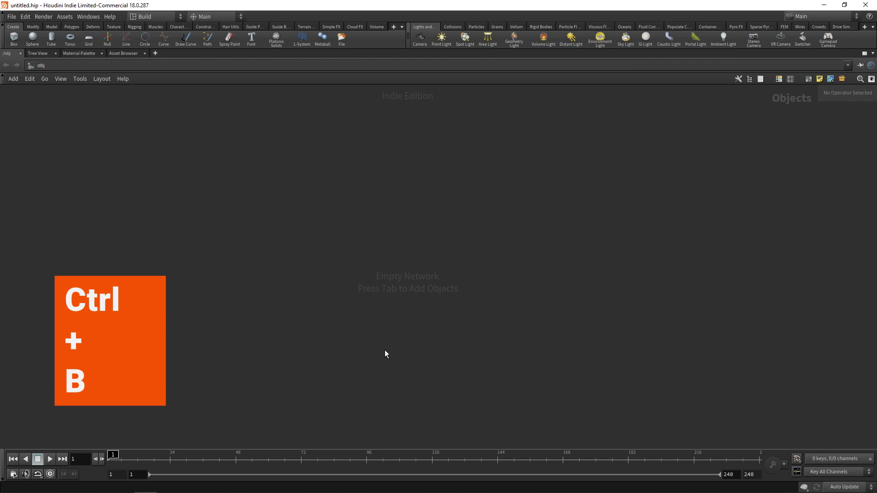
pyautogui.hotkey('ctrl', 'b')
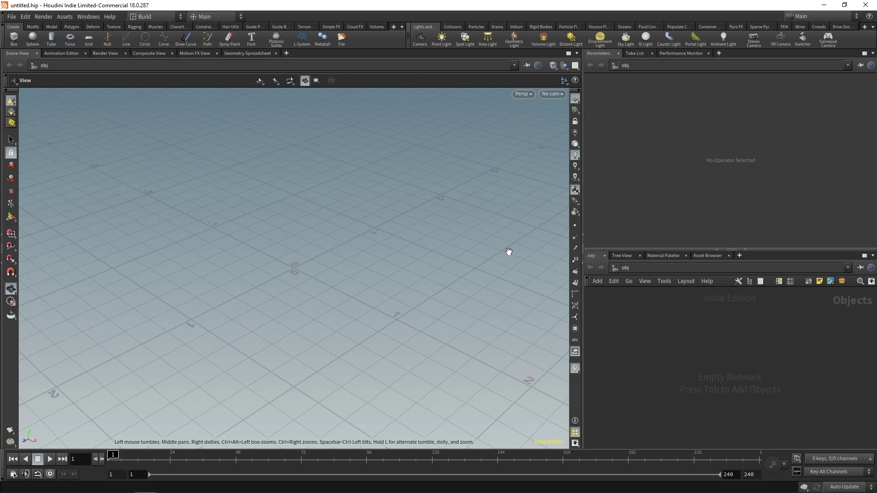
pyautogui.hotkey('ctrl', 'b')
pyautogui.hotkey('ctrl', 'b')
pyautogui.hotkey('ctrl', 'b')
pyautogui.hotkey('ctrl', 'b')
# Close the Motion FX View and Scene View pane tabs
pyautogui.click(129, 56)
pyautogui.click(150, 53)
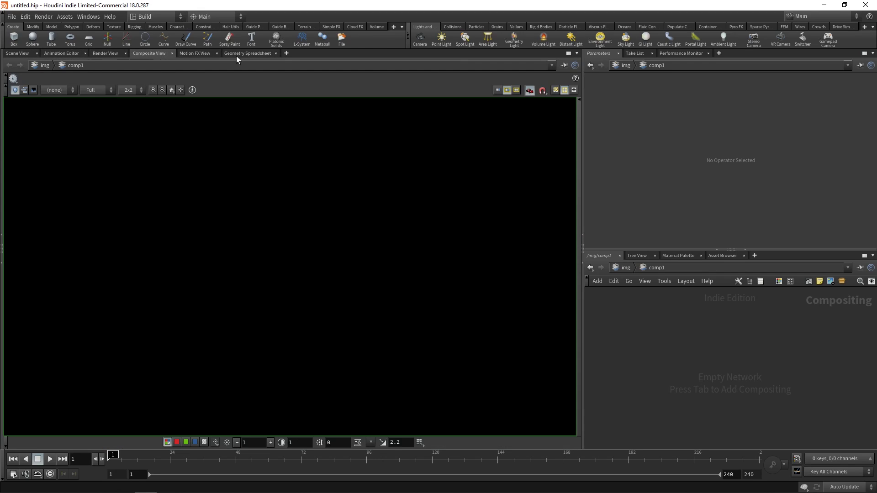
pyautogui.click(217, 53)
pyautogui.click(212, 54)
pyautogui.click(23, 55)
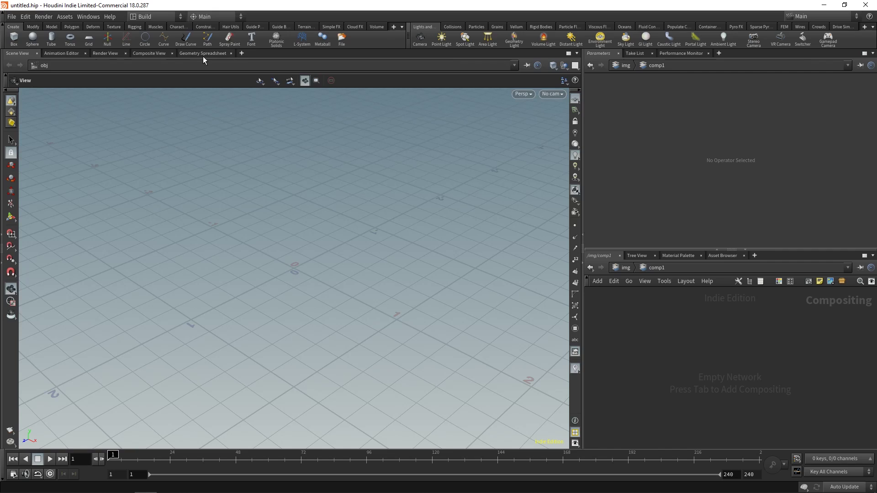
pyautogui.click(37, 53)
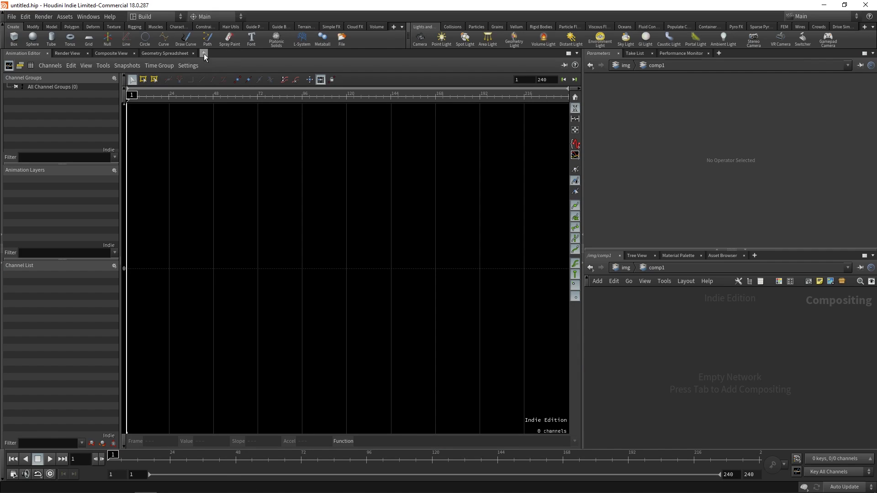
# Add a new Scene View pane tab, move it ahead of the Animation Editor tab and close the Houdini Console
pyautogui.click(204, 53)
pyautogui.moveTo(212, 70)
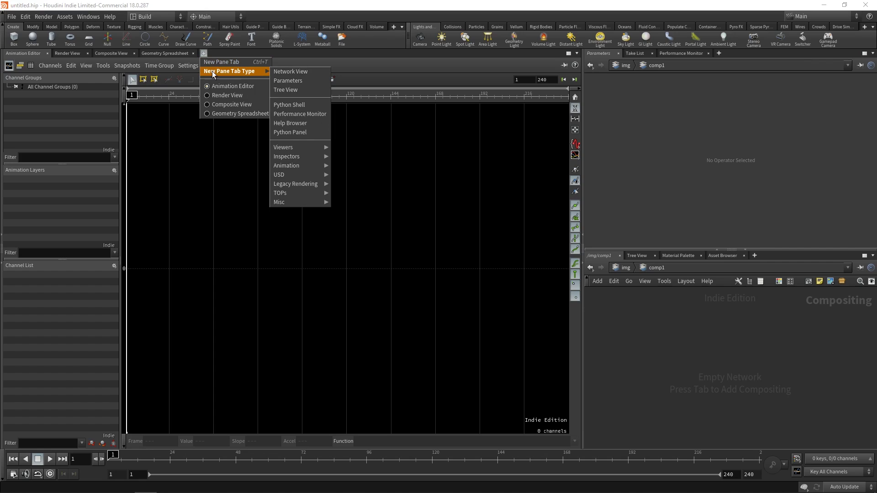
pyautogui.moveTo(300, 147)
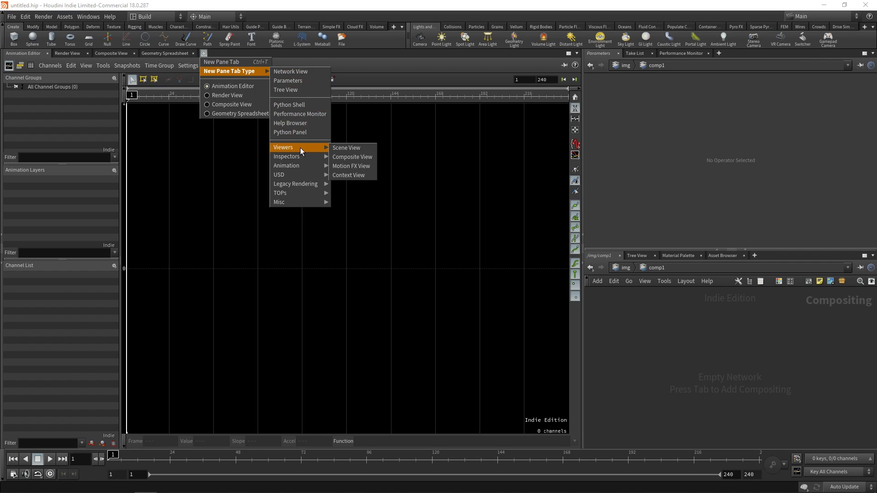
pyautogui.click(360, 148)
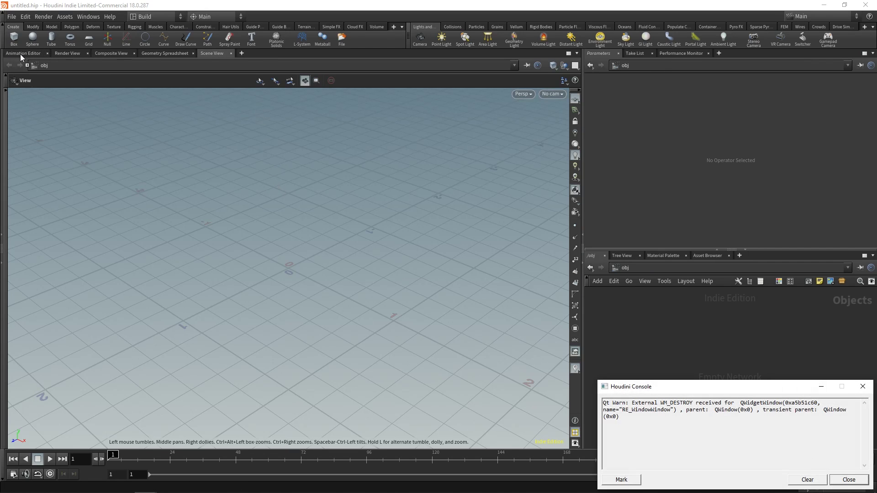
pyautogui.moveTo(20, 54); pyautogui.dragTo(20, 54)
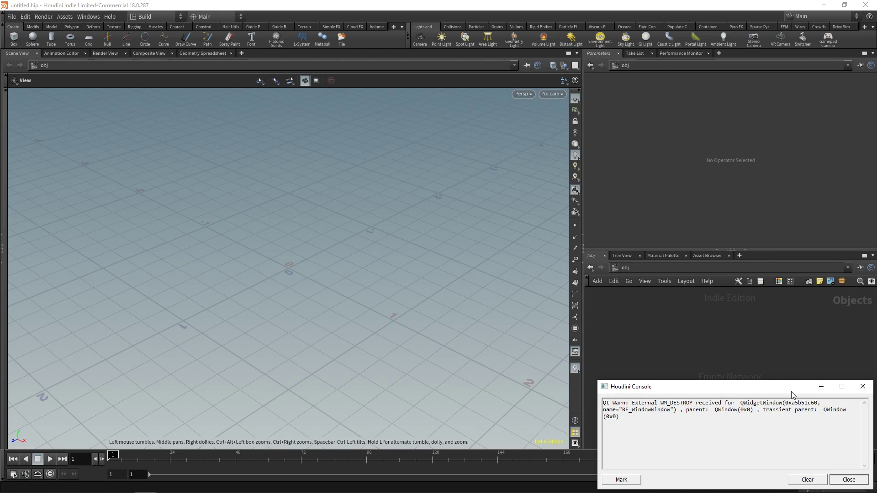
pyautogui.click(862, 387)
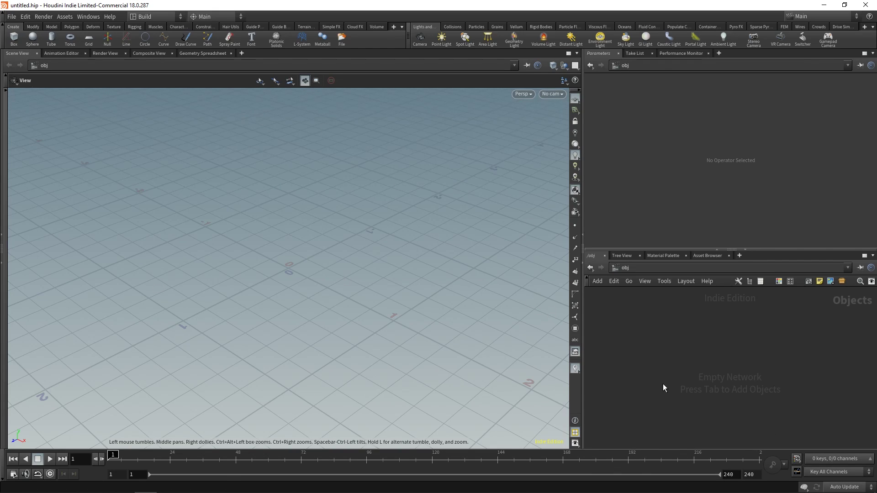
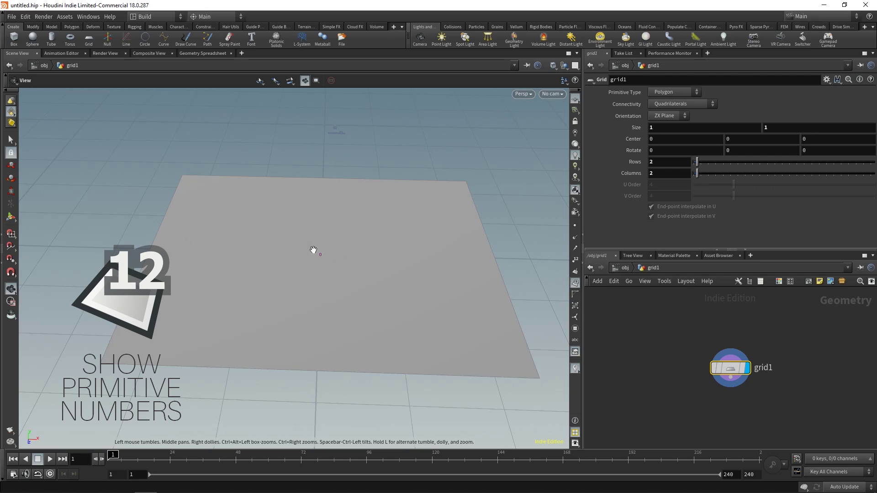
# Display point numbers and vertex markers on the grid in the viewport
pyautogui.click(575, 259)
pyautogui.moveTo(393, 260); pyautogui.dragTo(394, 272)
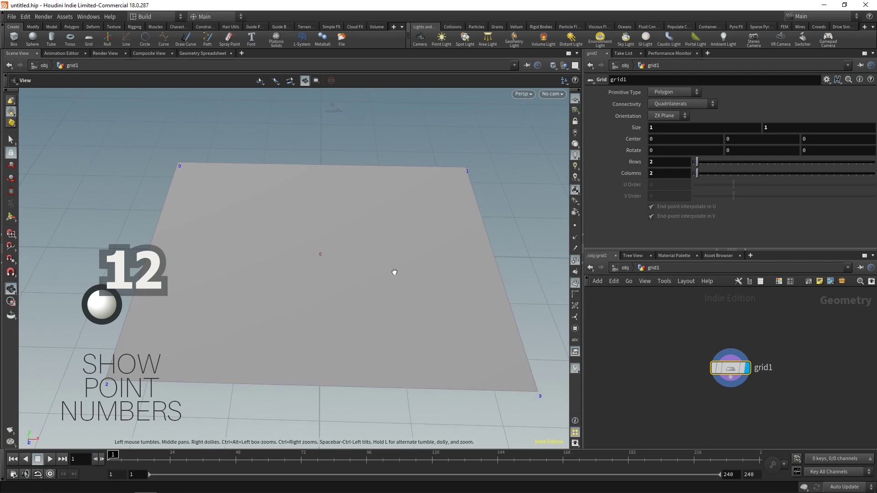
pyautogui.click(575, 305)
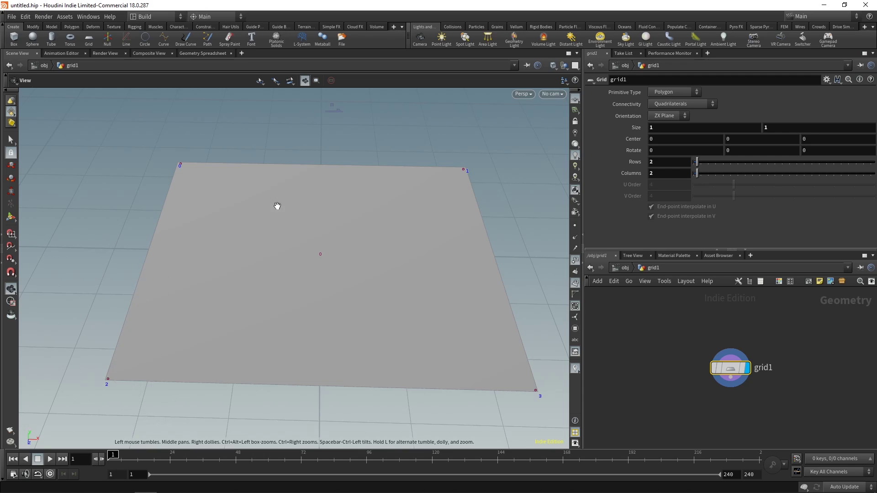
pyautogui.moveTo(276, 204); pyautogui.dragTo(483, 256)
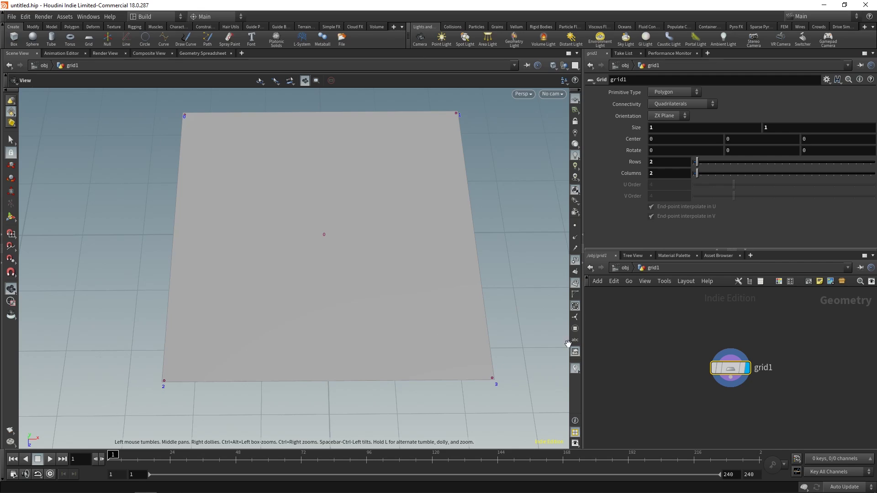
# Set the grid's rows to 3 and columns to 3, and view the resulting component numbering from several angles
pyautogui.click(669, 165)
pyautogui.write('3')
pyautogui.press('Tab')
pyautogui.write('3')
pyautogui.press('Return')
pyautogui.moveTo(232, 182); pyautogui.dragTo(234, 193)
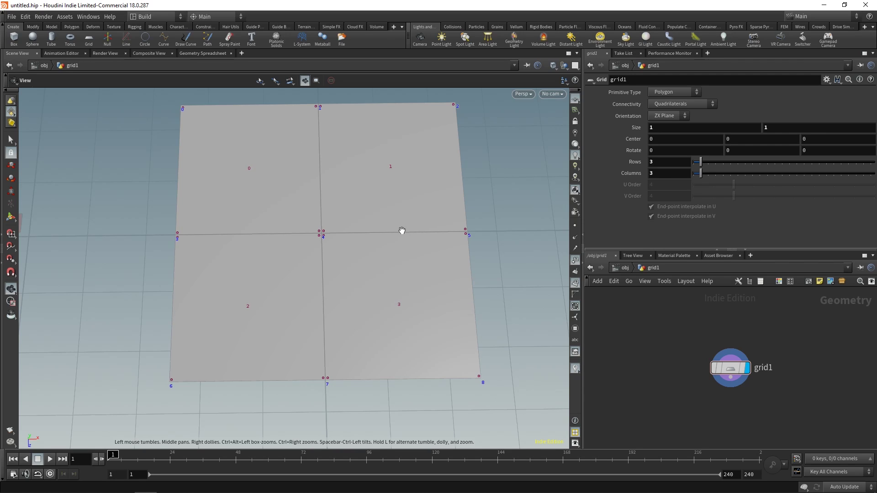
pyautogui.moveTo(354, 139); pyautogui.dragTo(336, 295)
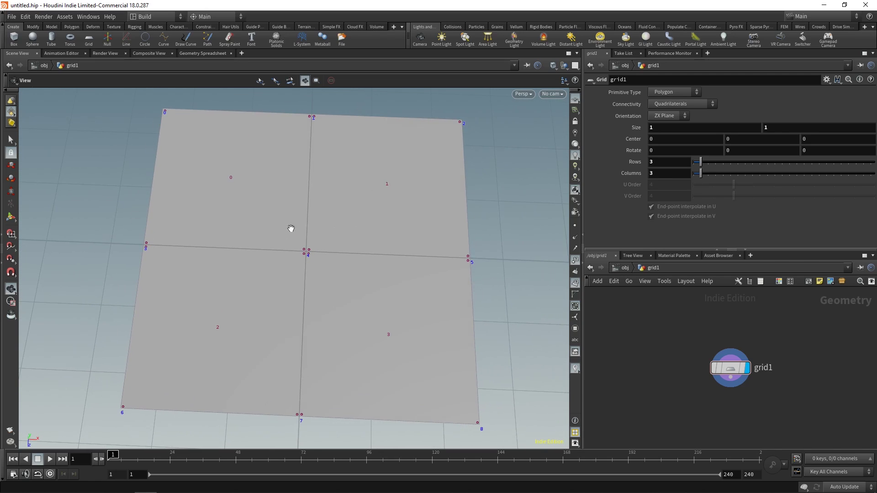
pyautogui.moveTo(289, 269); pyautogui.dragTo(303, 190)
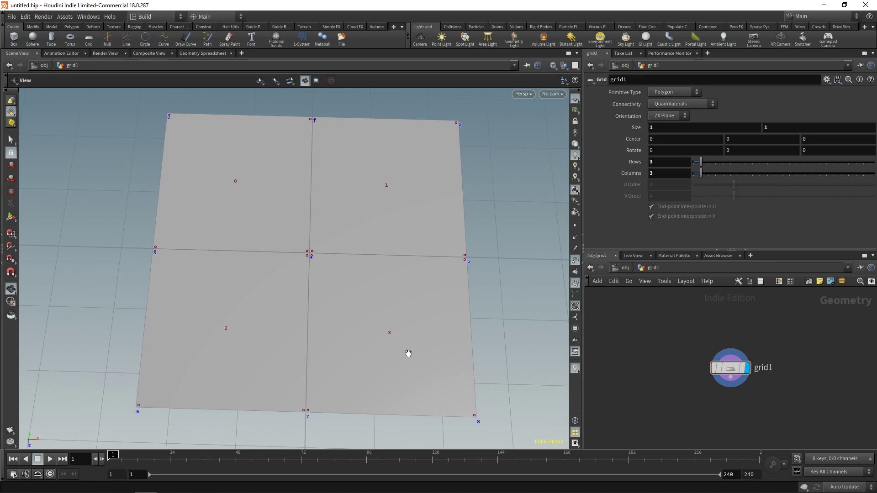
pyautogui.moveTo(377, 333)
pyautogui.mouseDown()
pyautogui.moveTo(381, 346)
pyautogui.moveTo(381, 325)
pyautogui.moveTo(371, 323)
pyautogui.mouseUp()
pyautogui.moveTo(349, 274); pyautogui.dragTo(362, 291)
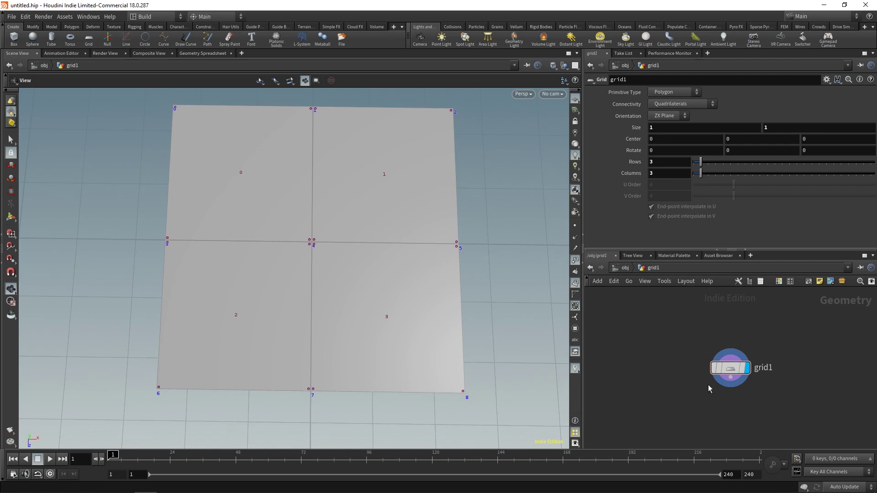
# Add a Color node wired below the grid node
pyautogui.scroll(-1, 708, 385)
pyautogui.moveTo(708, 385); pyautogui.dragTo(685, 361, button='middle')
pyautogui.press('Tab')
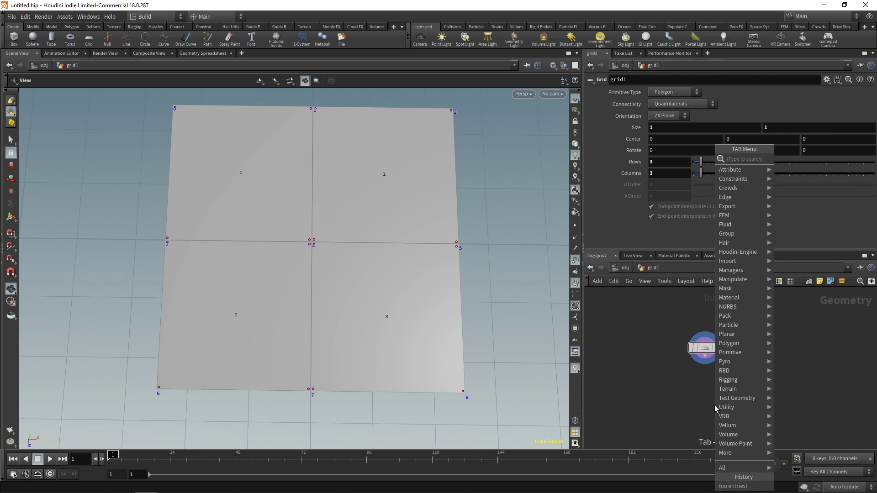
pyautogui.write('color')
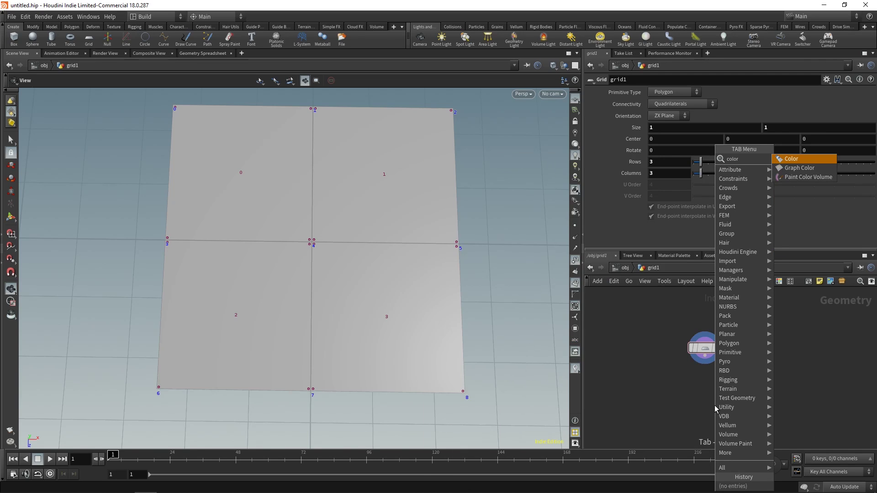
pyautogui.press('Return')
pyautogui.moveTo(342, 200); pyautogui.dragTo(338, 213, button='middle')
pyautogui.moveTo(338, 213); pyautogui.dragTo(327, 204, button='right')
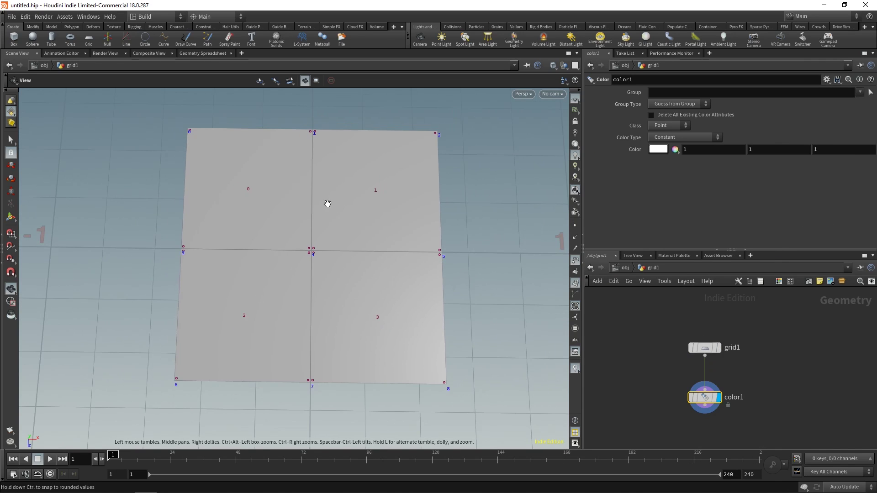
pyautogui.moveTo(327, 203); pyautogui.dragTo(324, 207)
# Add a Group Create node beside the chain and duplicate it twice, spacing the three nodes in a row
pyautogui.scroll(-2, 776, 379)
pyautogui.press('Tab')
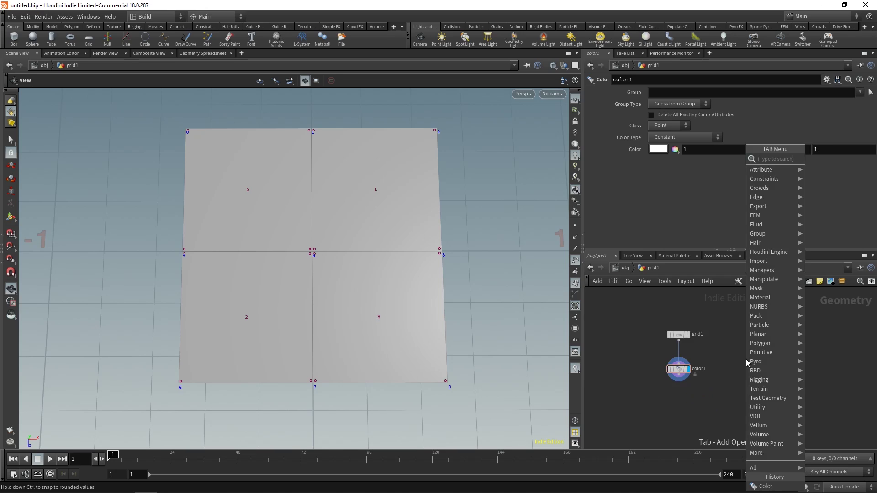
pyautogui.write('group')
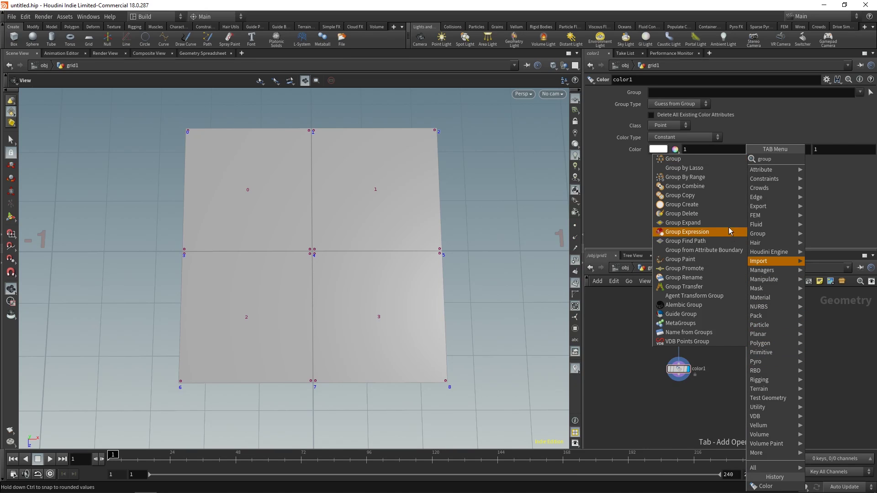
pyautogui.click(695, 160)
pyautogui.click(715, 350)
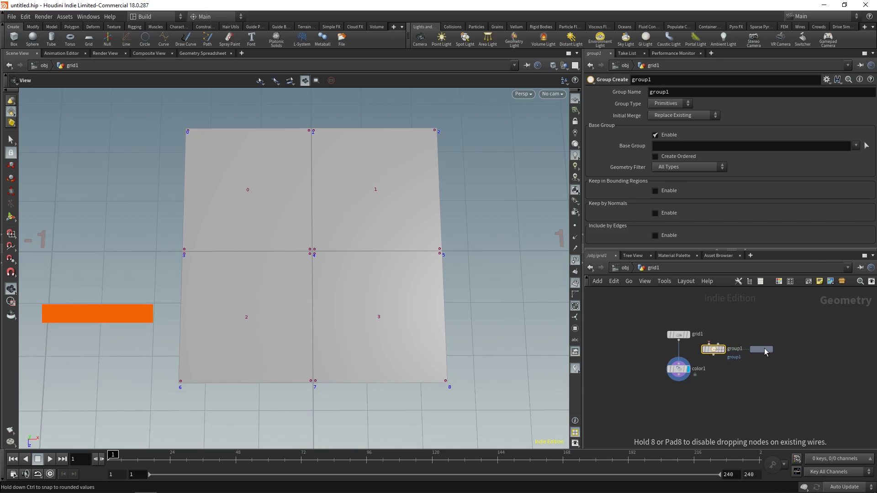
pyautogui.keyDown('alt'); pyautogui.moveTo(764, 349); pyautogui.dragTo(823, 350); pyautogui.keyUp('alt')
pyautogui.scroll(1, 791, 381)
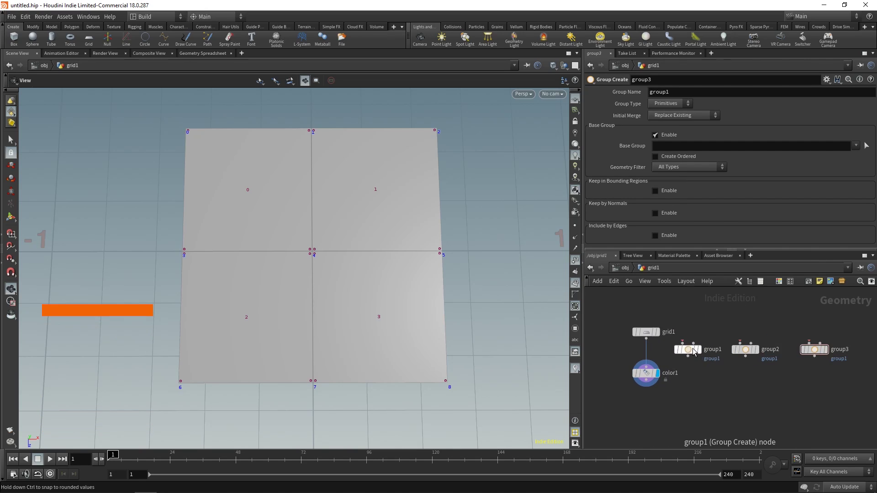
# Move the grid node up and duplicate the Color node twice to make three branches fed by the grid
pyautogui.moveTo(648, 333); pyautogui.dragTo(645, 302)
pyautogui.scroll(1, 744, 418)
pyautogui.scroll(-2, 643, 389)
pyautogui.moveTo(632, 401); pyautogui.dragTo(694, 416)
pyautogui.keyDown('alt'); pyautogui.moveTo(694, 416); pyautogui.dragTo(754, 417); pyautogui.keyUp('alt')
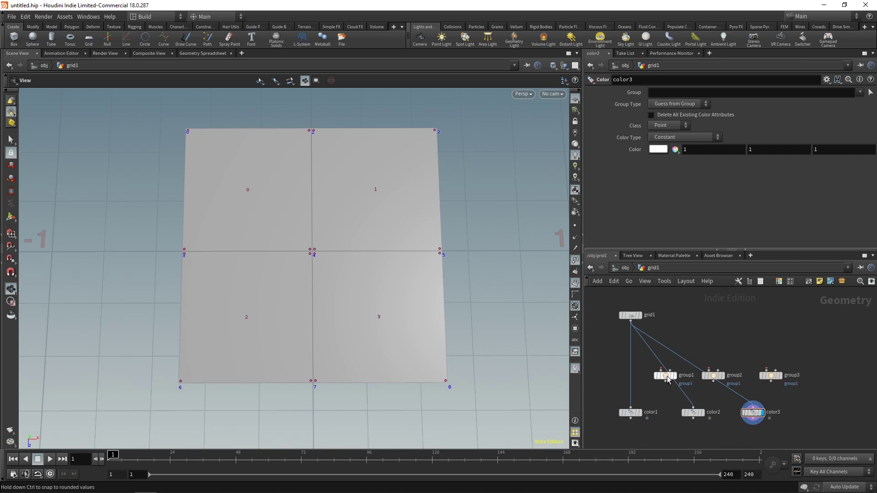
# Insert one Group Create node into each wire between the grid and the three Color nodes, and space them evenly
pyautogui.moveTo(671, 381); pyautogui.dragTo(638, 376)
pyautogui.moveTo(713, 376); pyautogui.dragTo(666, 371)
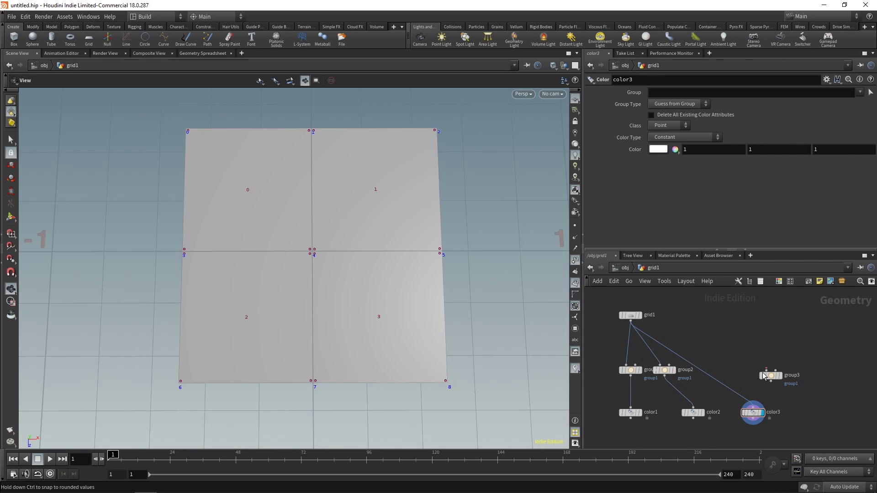
pyautogui.moveTo(776, 378); pyautogui.dragTo(743, 369)
pyautogui.moveTo(666, 371); pyautogui.dragTo(688, 370)
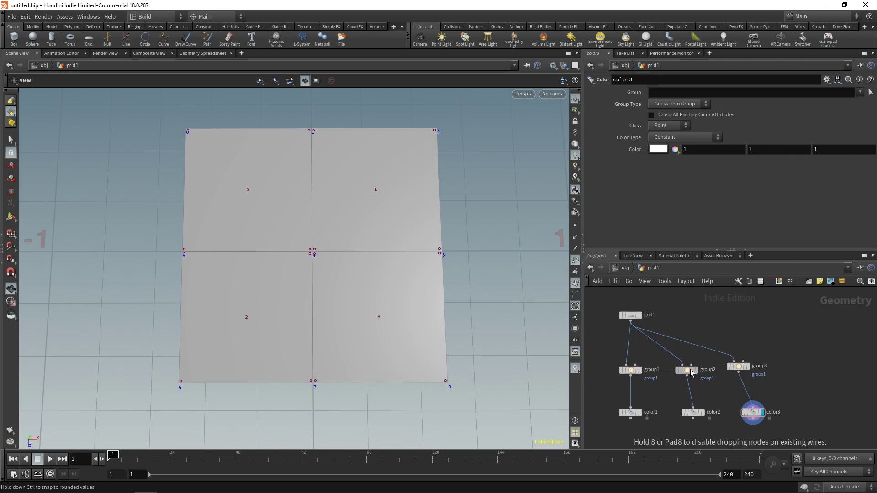
# Display color1 and, keeping group1's type as Primitives, pick the upper two primitives (0-1) as its base group
pyautogui.click(642, 413)
pyautogui.click(632, 370)
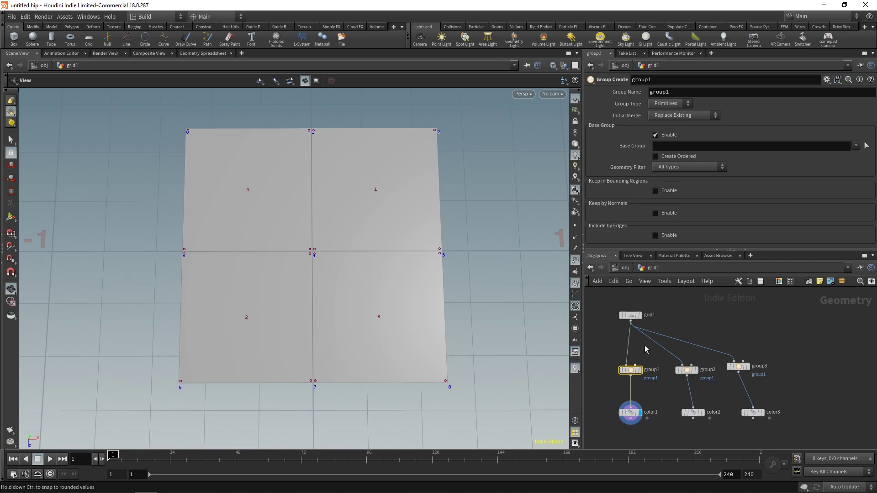
pyautogui.click(671, 104)
pyautogui.click(673, 112)
pyautogui.click(867, 145)
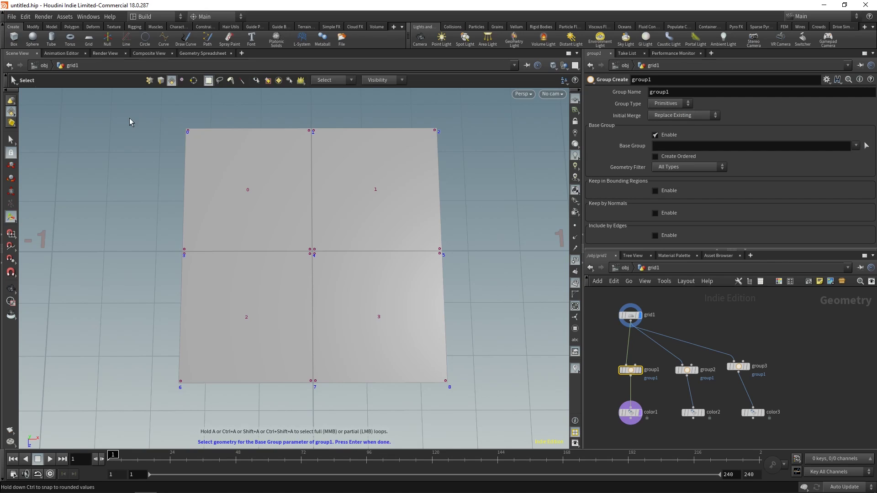
pyautogui.moveTo(142, 103); pyautogui.dragTo(504, 235)
pyautogui.press('Return')
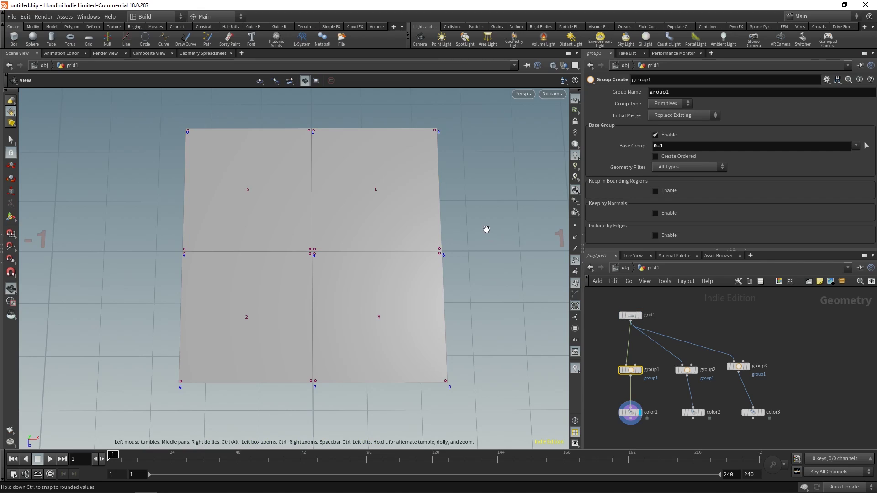
# Set the group2 node's group type to Points and pick the upper row of points (0-2) as its base group
pyautogui.click(689, 373)
pyautogui.click(675, 104)
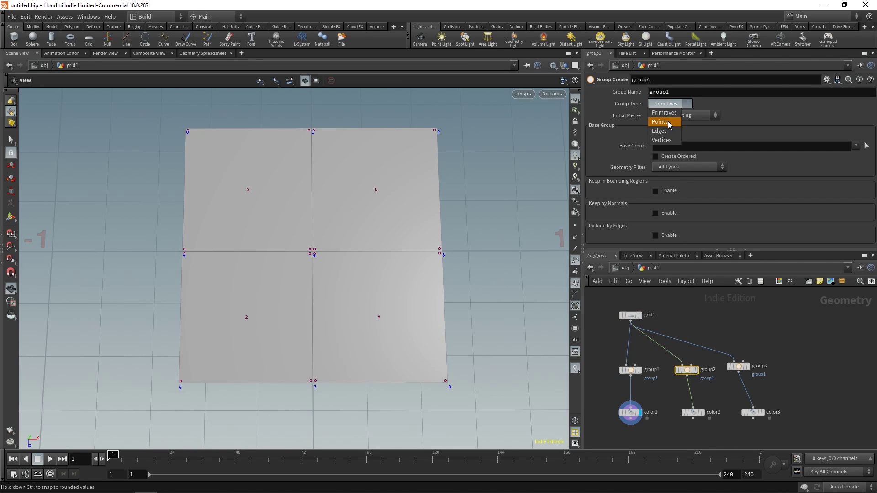
pyautogui.click(670, 118)
pyautogui.click(866, 146)
pyautogui.moveTo(141, 96); pyautogui.dragTo(519, 201)
pyautogui.press('Return')
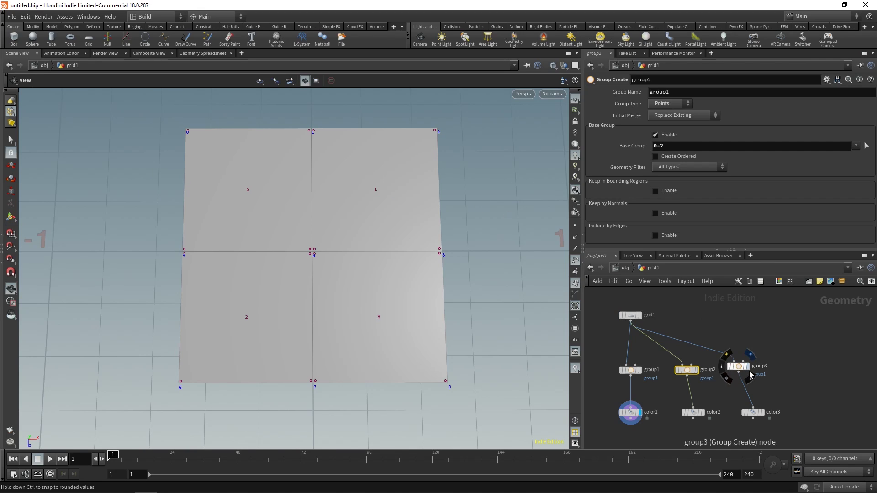
# Set the group3 node's group type to Vertices and pick the upper-edge vertices 0v0-1 1v0 as its base group
pyautogui.click(736, 366)
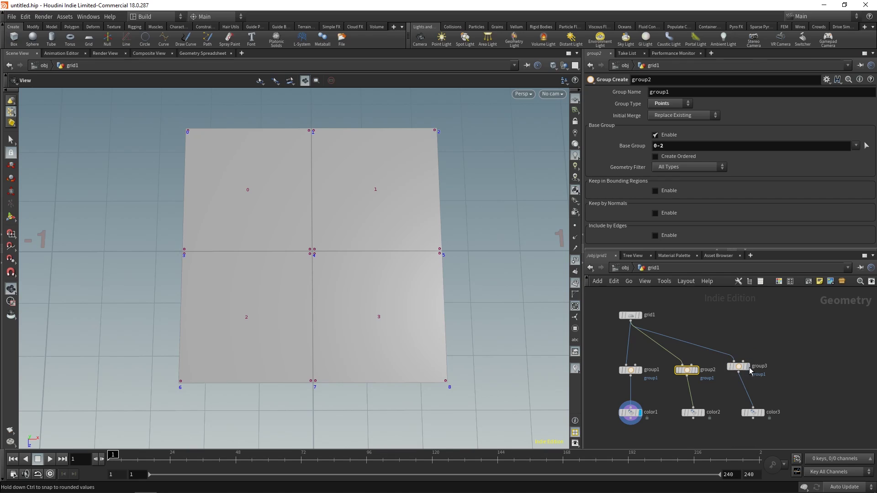
pyautogui.click(747, 366)
pyautogui.click(670, 103)
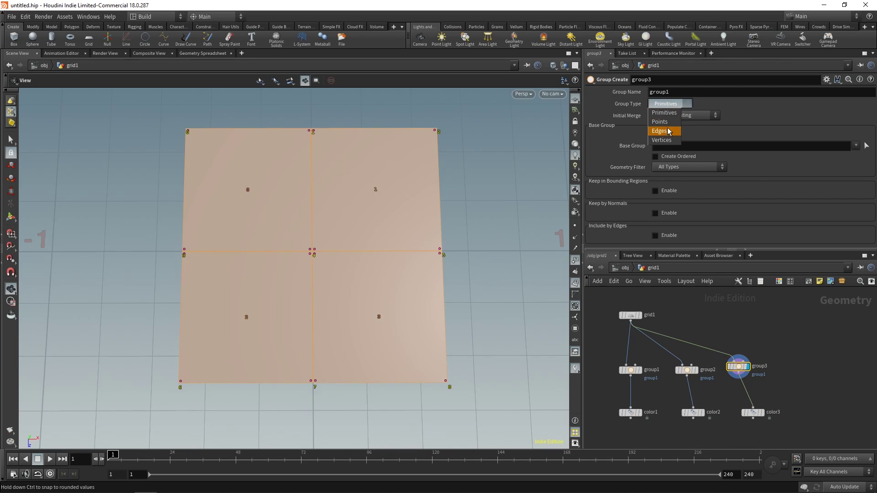
pyautogui.click(664, 138)
pyautogui.click(866, 145)
pyautogui.moveTo(160, 113); pyautogui.dragTo(333, 141)
pyautogui.press('Return')
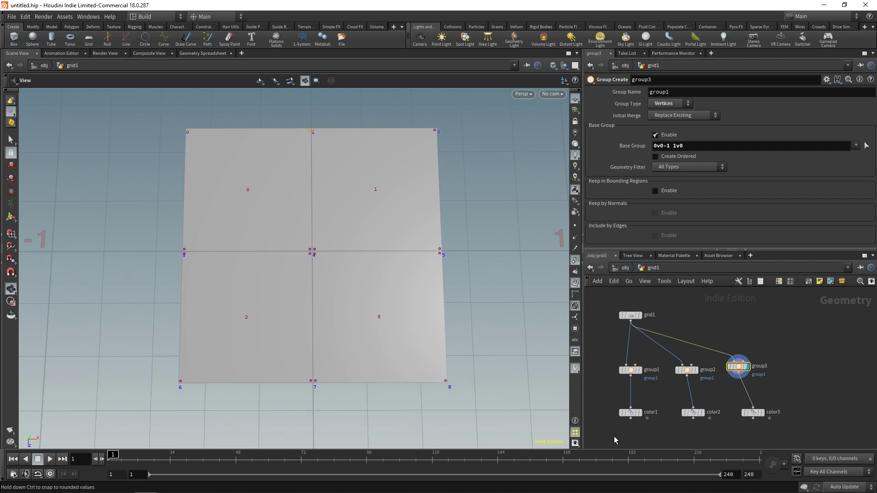
# Select all three Color nodes together and set their color to blue (0, 0.195065, 1)
pyautogui.moveTo(615, 436); pyautogui.dragTo(775, 404)
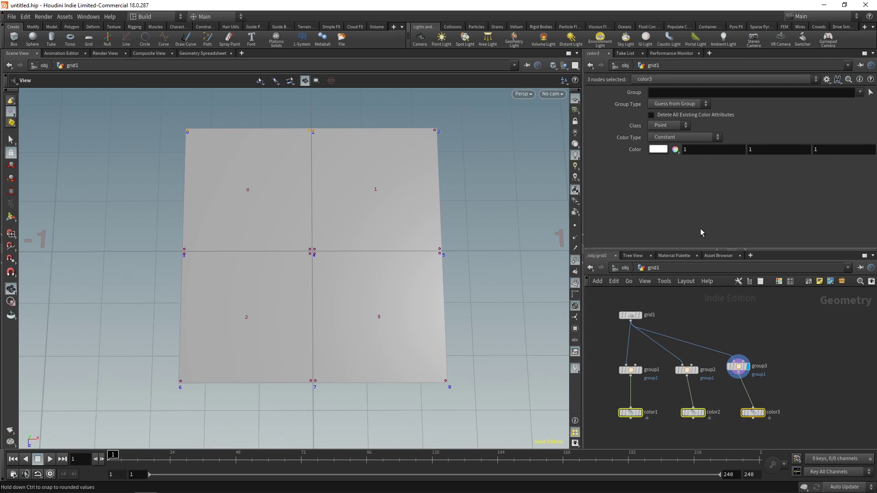
pyautogui.click(658, 149)
pyautogui.click(537, 157)
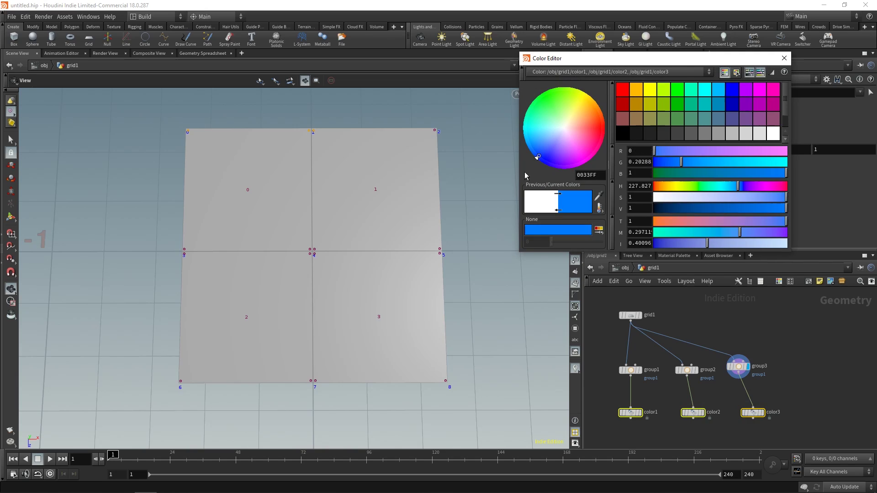
pyautogui.click(784, 58)
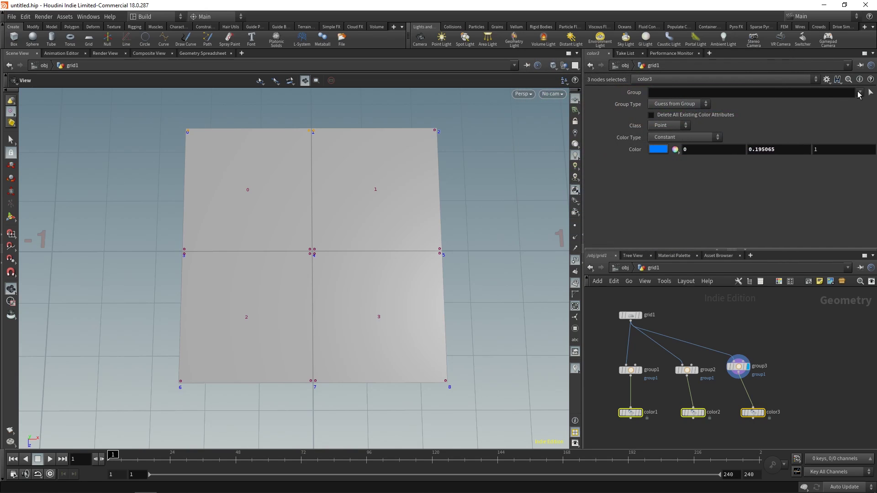
# Set the group of the three selected Color nodes to group1 and deselect them
pyautogui.click(794, 92)
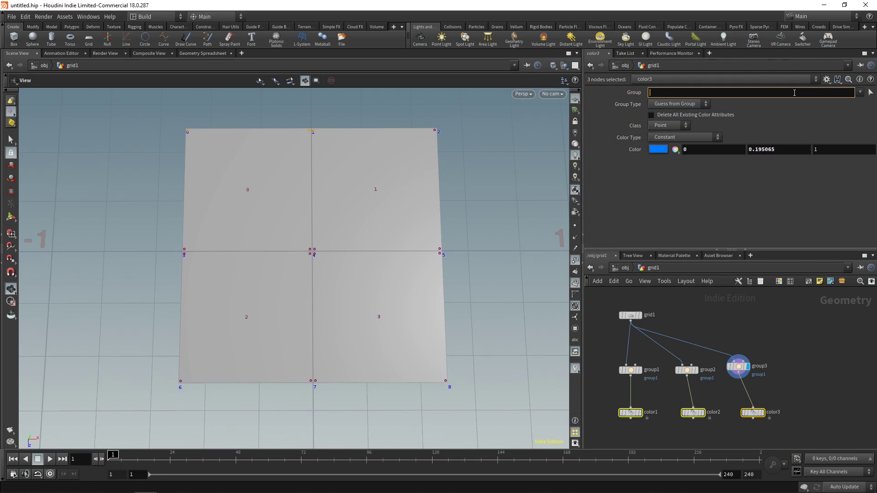
pyautogui.press('Return')
pyautogui.click(671, 428)
# Display the color1 node, set its class to Primitive and view the colored grid from several angles
pyautogui.moveTo(671, 426); pyautogui.dragTo(687, 378, button='middle')
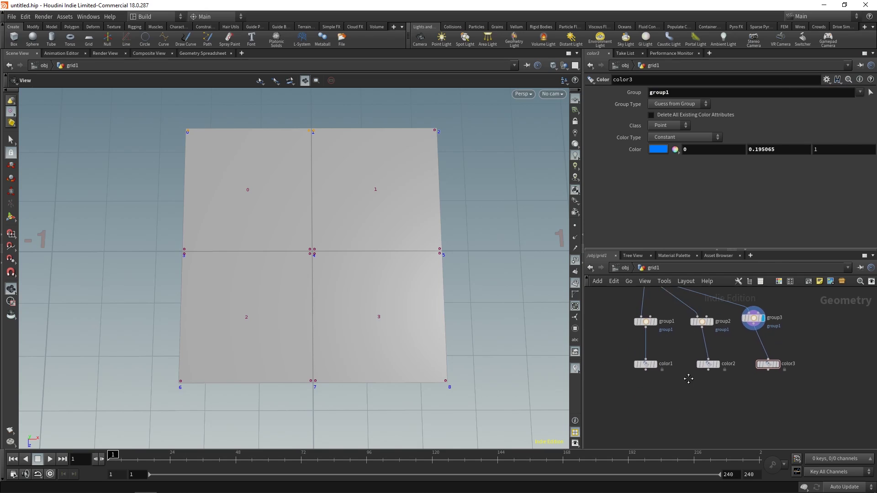
pyautogui.scroll(2, 664, 366)
pyautogui.click(655, 364)
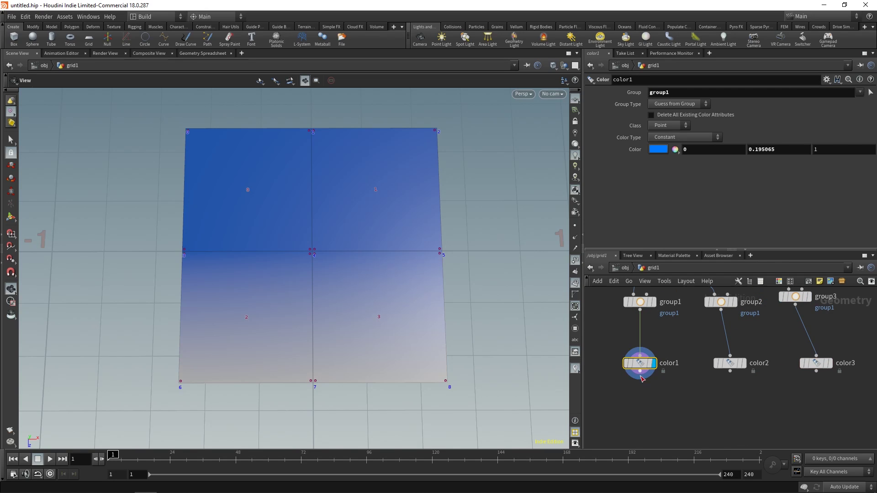
pyautogui.click(667, 125)
pyautogui.click(664, 143)
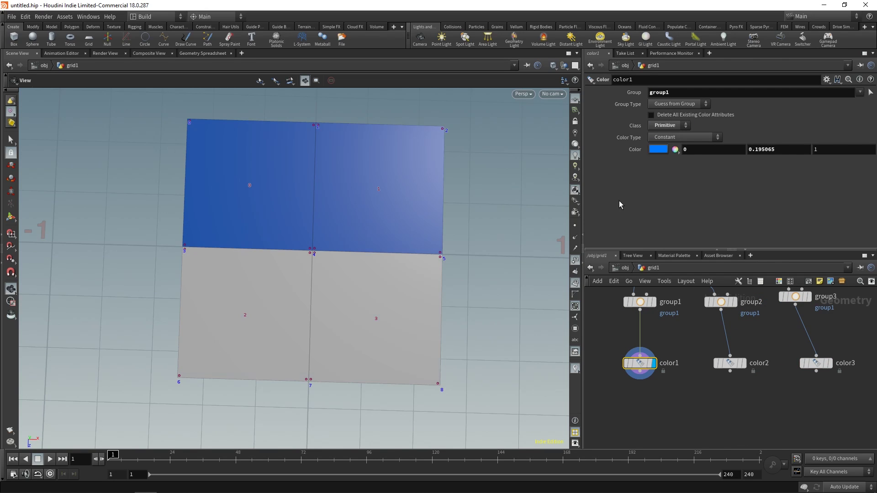
pyautogui.moveTo(309, 225)
pyautogui.mouseDown()
pyautogui.moveTo(323, 215)
pyautogui.moveTo(316, 212)
pyautogui.mouseUp()
pyautogui.moveTo(747, 354); pyautogui.dragTo(740, 378, button='middle')
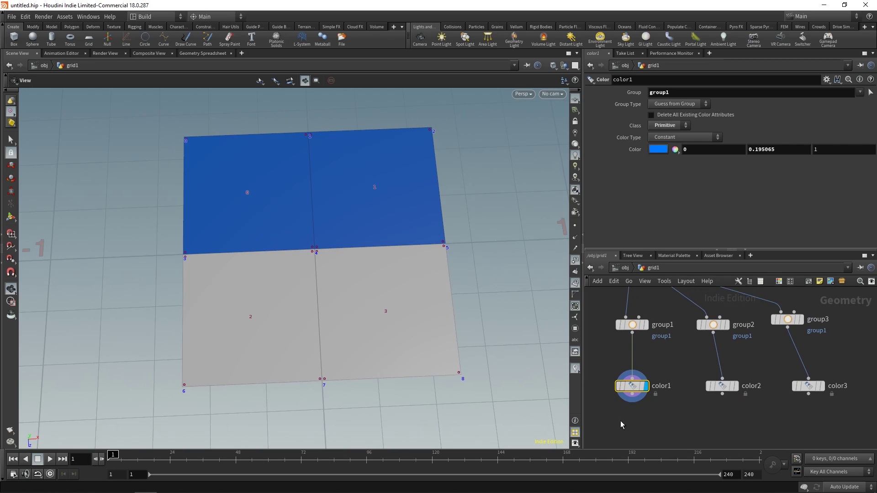
pyautogui.keyDown('alt'); pyautogui.moveTo(276, 242); pyautogui.dragTo(309, 214); pyautogui.keyUp('alt')
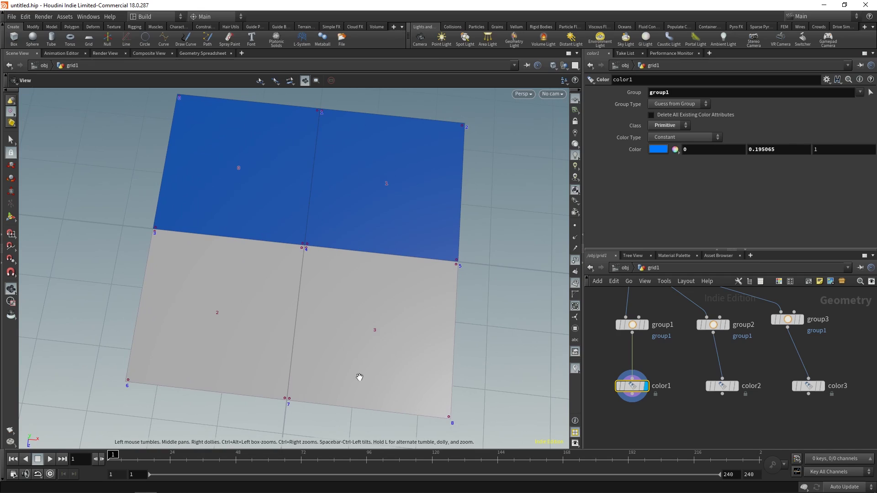
pyautogui.moveTo(344, 398); pyautogui.dragTo(270, 275)
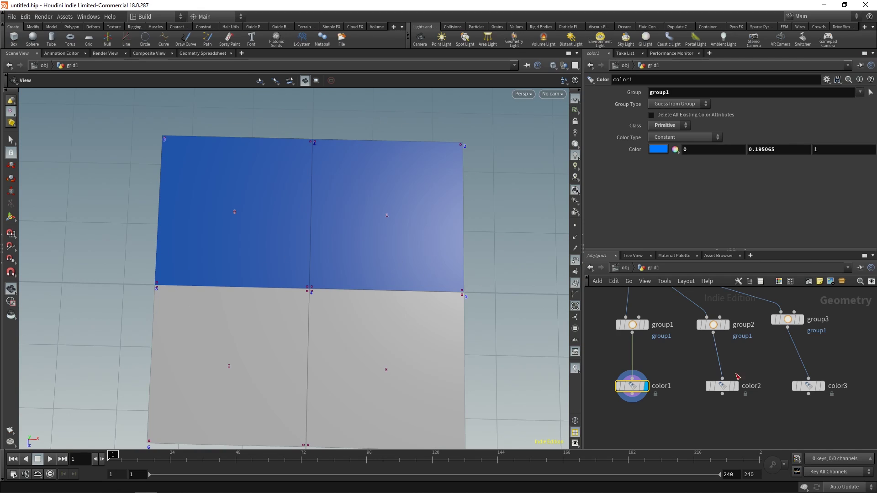
# Check the group2 node's parameters, display the color2 node and view its point-colored grid from another angle
pyautogui.click(713, 325)
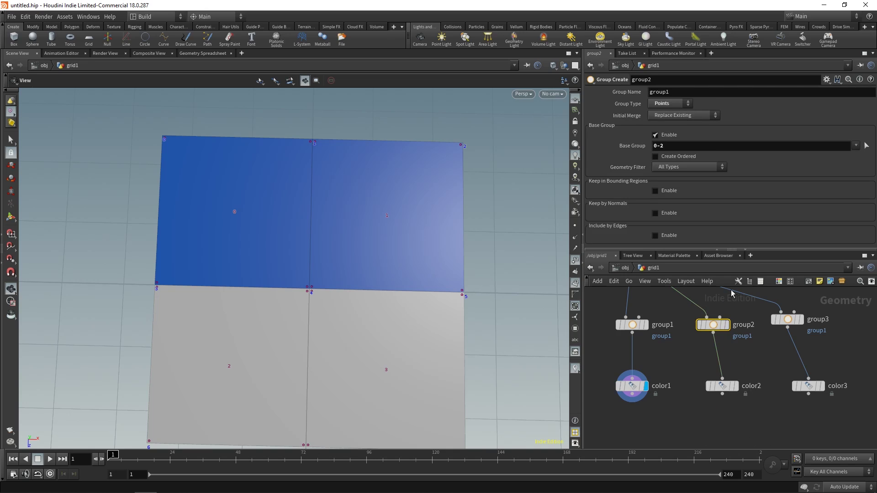
pyautogui.click(735, 386)
pyautogui.click(722, 387)
pyautogui.moveTo(371, 236); pyautogui.dragTo(468, 185)
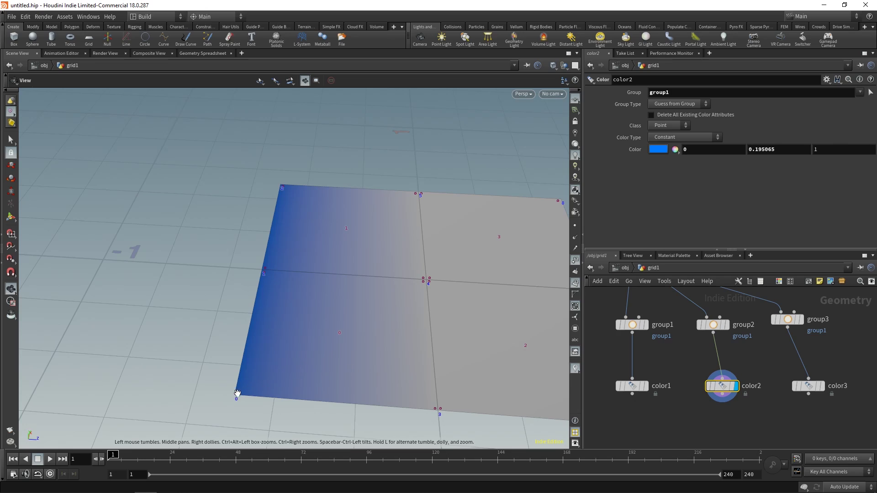
# Set the color3 node's class to Vertex and display that node
pyautogui.click(811, 386)
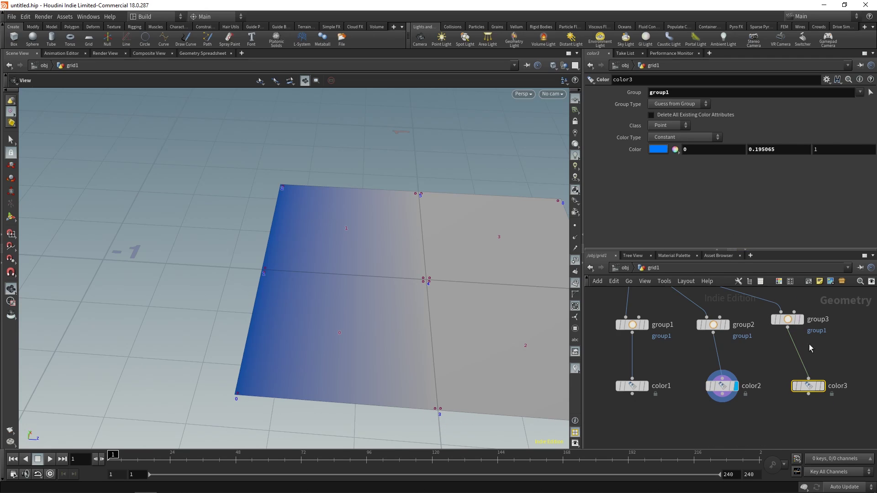
pyautogui.click(680, 125)
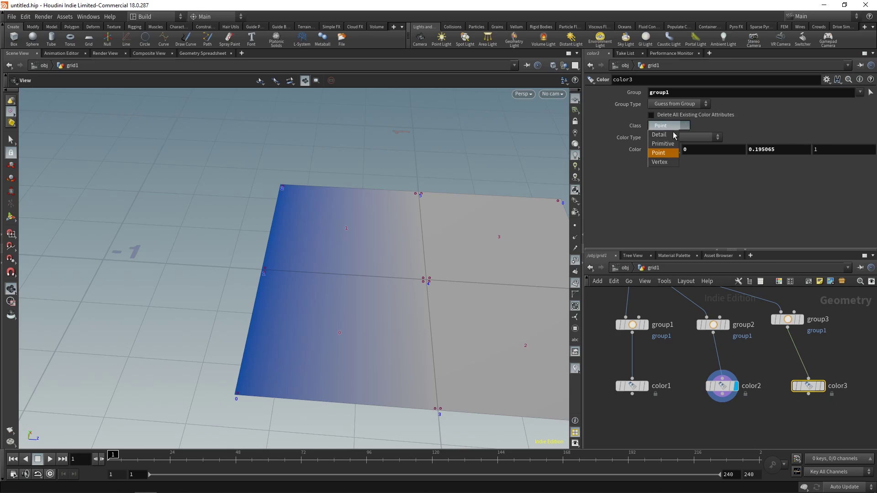
pyautogui.click(662, 163)
pyautogui.click(822, 386)
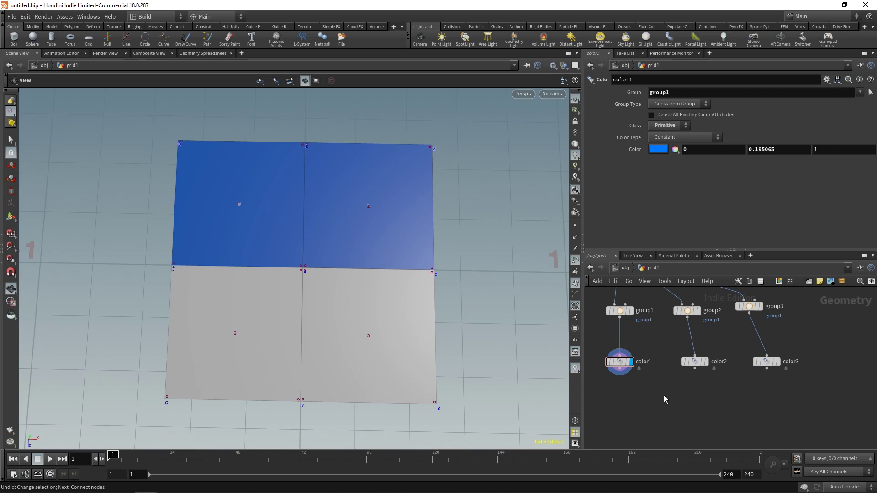
# View the primitive-colored grid of color1 from another angle and check the group1 node's group type
pyautogui.moveTo(384, 275); pyautogui.dragTo(420, 250)
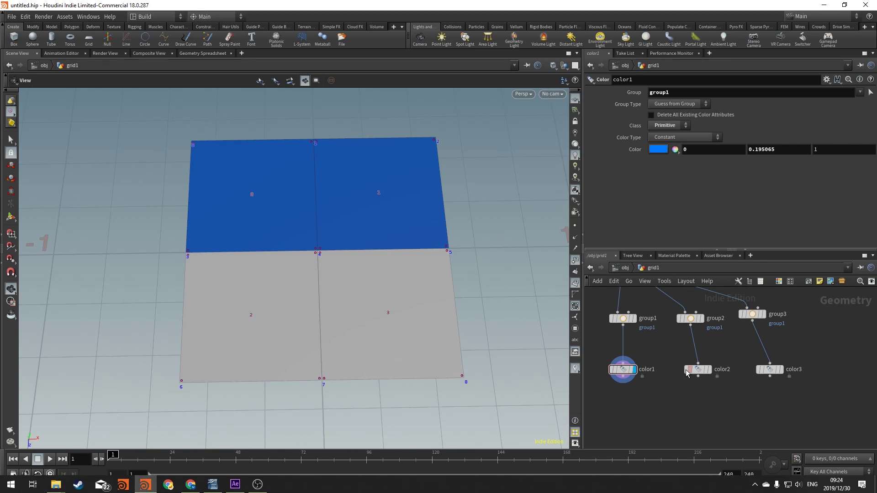
pyautogui.click(647, 319)
pyautogui.click(667, 103)
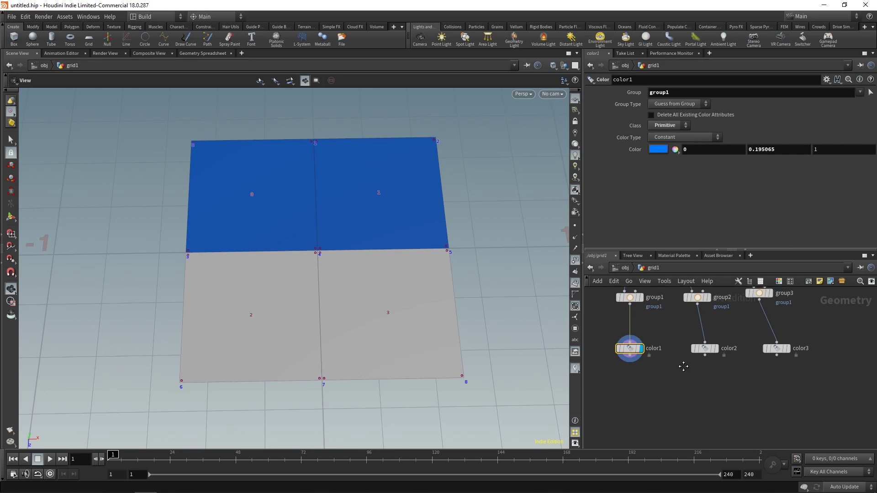
# Add an Attribute Promote node to the grid1 network
pyautogui.press('Tab')
pyautogui.write('attribute promot')
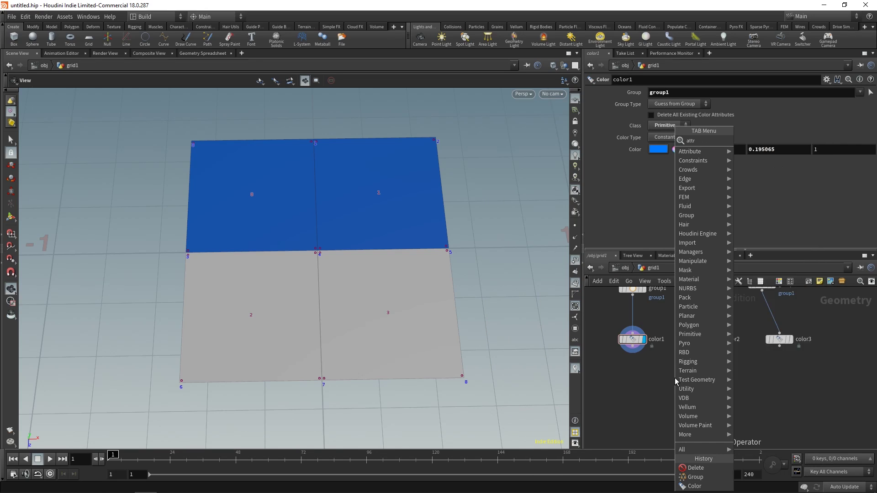
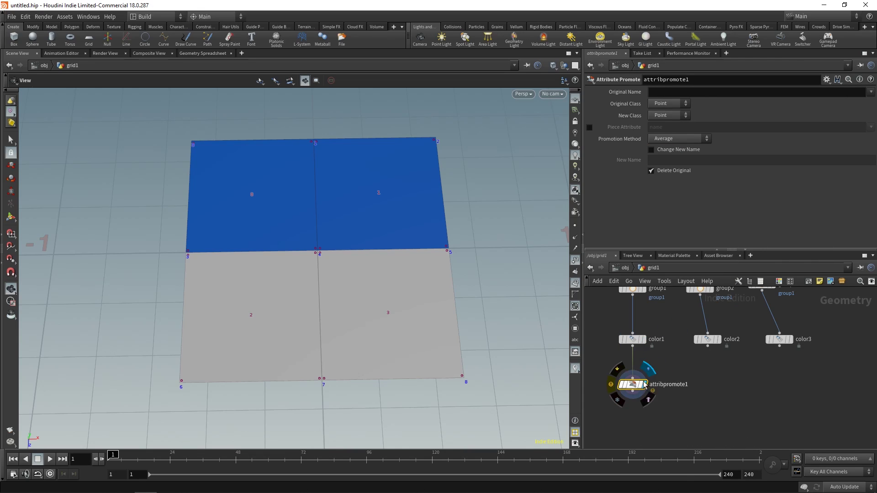
# Set the Attribute Promote node's original name to Cd and its original class to Primitive
pyautogui.click(669, 93)
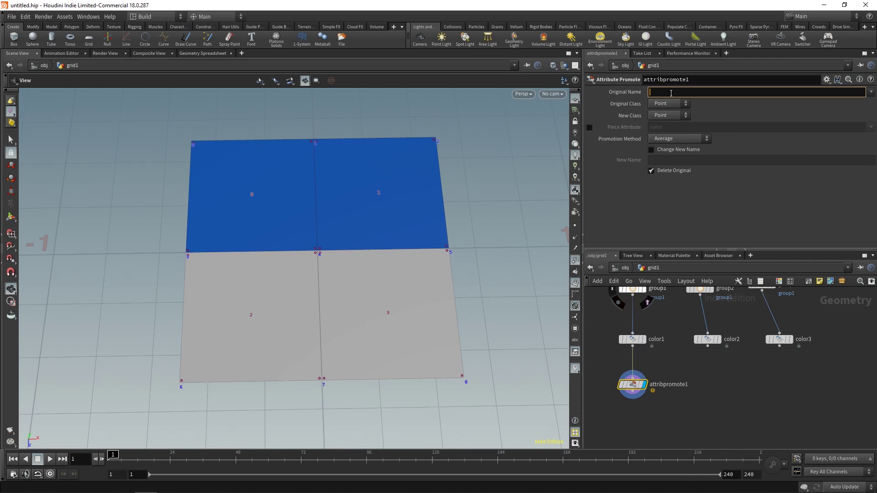
pyautogui.write('Cd')
pyautogui.press('Return')
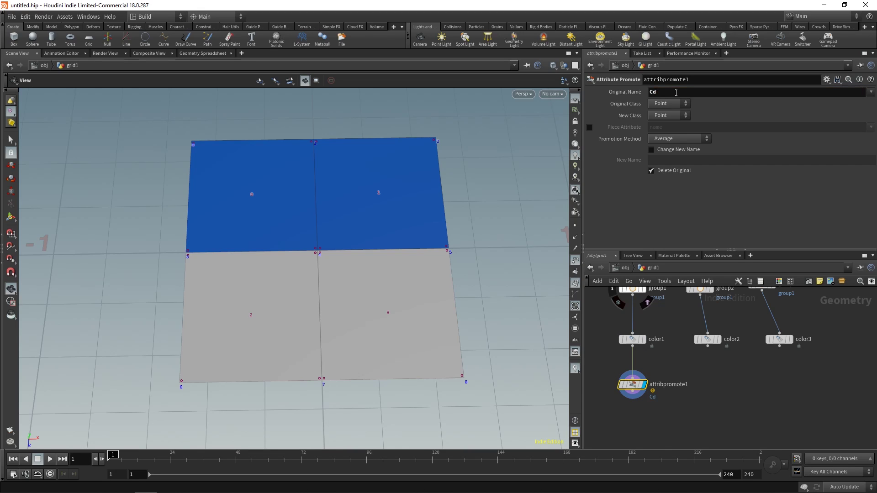
pyautogui.click(658, 111)
pyautogui.click(669, 107)
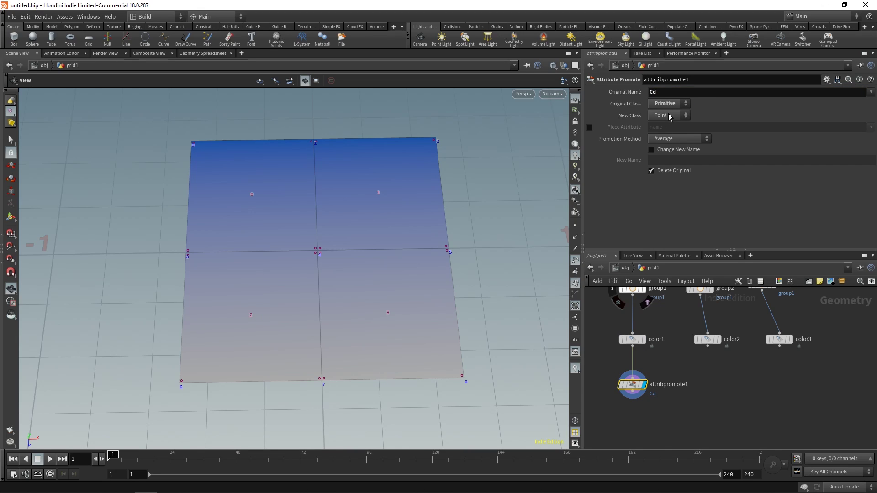
# Compare Vertex and Detail as the new class for the promoted Cd attribute
pyautogui.click(670, 117)
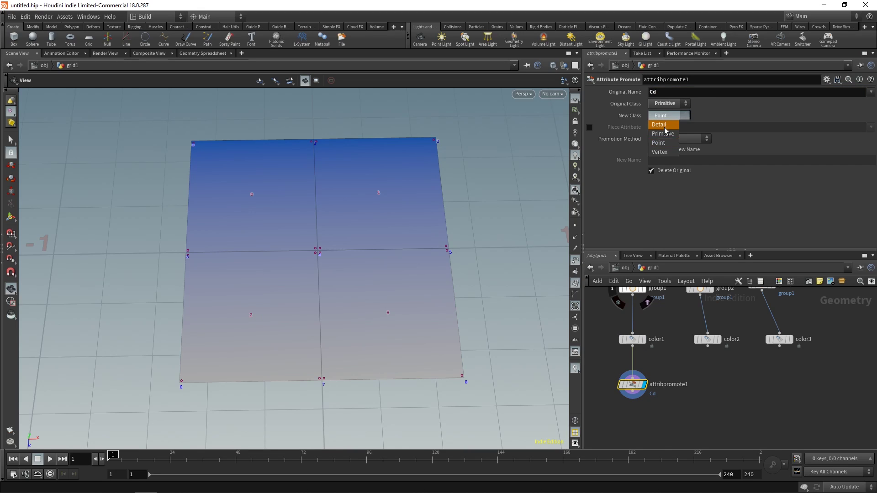
pyautogui.click(661, 152)
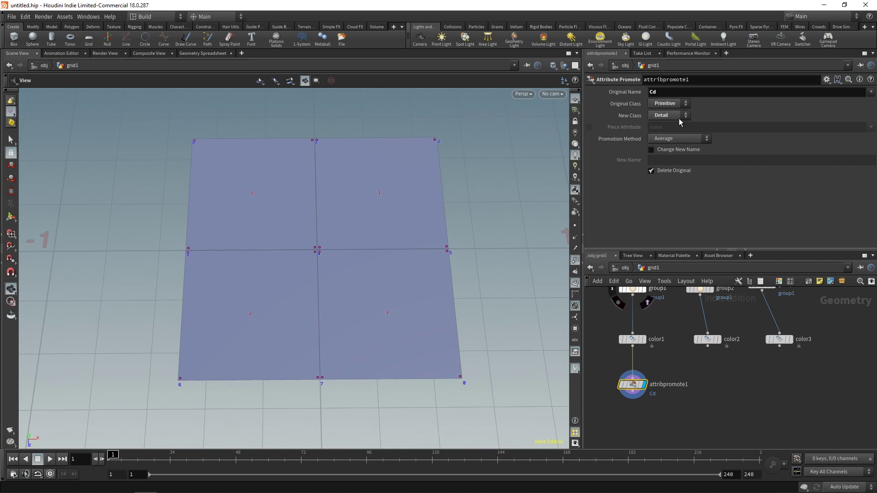
pyautogui.click(678, 118)
pyautogui.click(678, 115)
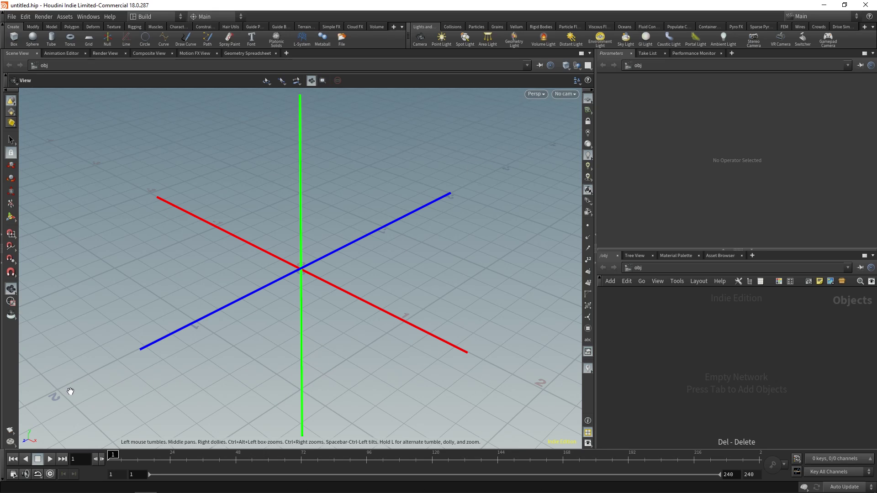
# Add a Sphere object to the empty obj network
pyautogui.moveTo(340, 226); pyautogui.dragTo(412, 272)
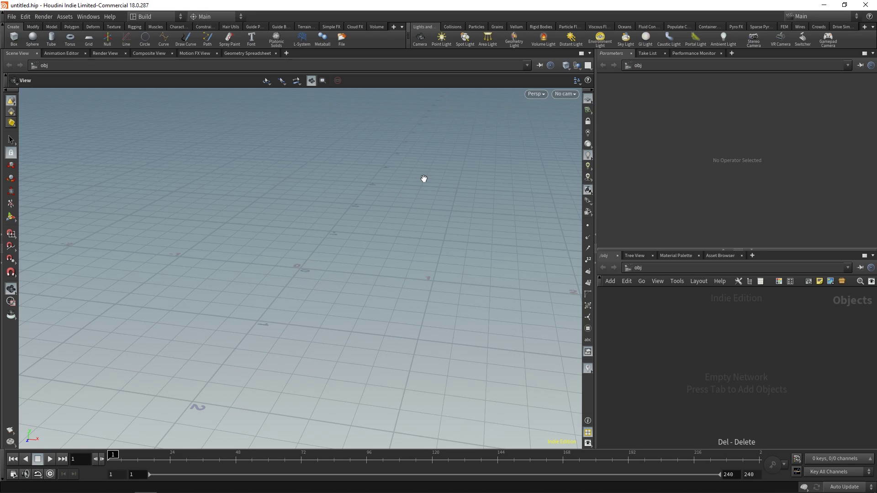
pyautogui.moveTo(354, 240); pyautogui.dragTo(374, 290)
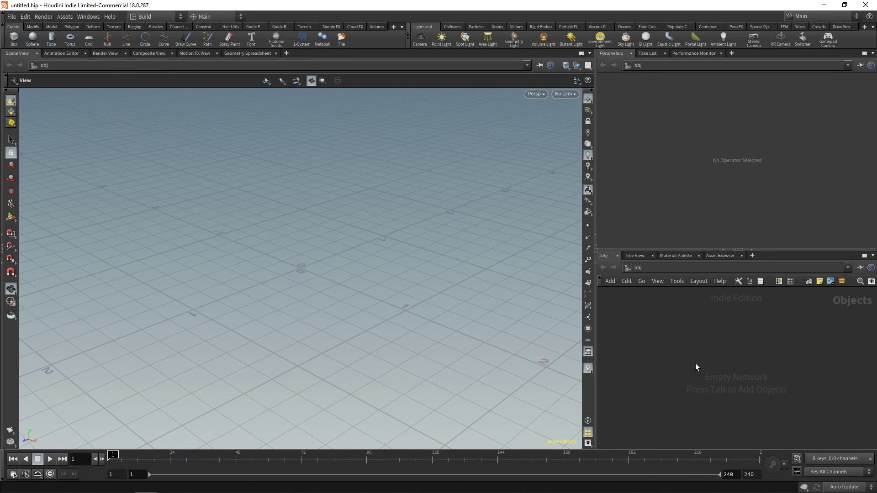
pyautogui.press('Tab')
pyautogui.write('geo')
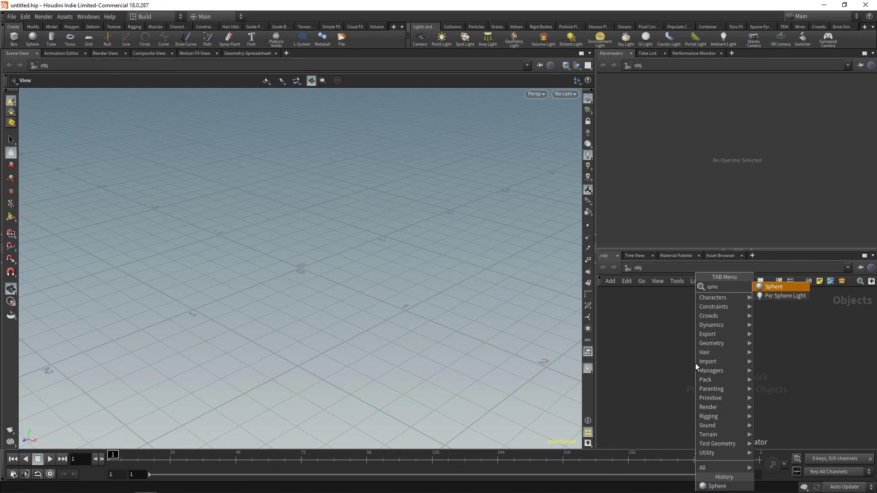
pyautogui.press('Return')
pyautogui.click(695, 363)
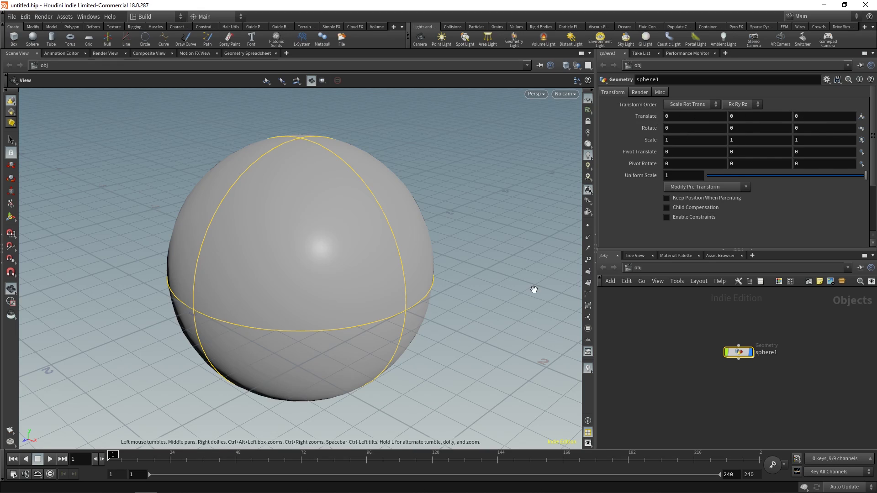
# Try translating the sphere object along its X, Y and Z axes, undoing the moves
pyautogui.moveTo(493, 384); pyautogui.dragTo(492, 368, button='middle')
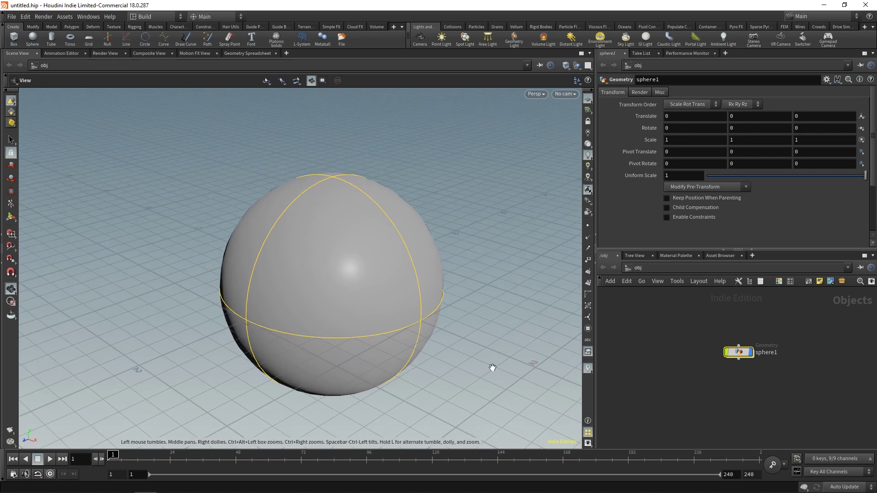
pyautogui.moveTo(492, 368); pyautogui.dragTo(475, 321, button='right')
pyautogui.moveTo(402, 334); pyautogui.dragTo(528, 336)
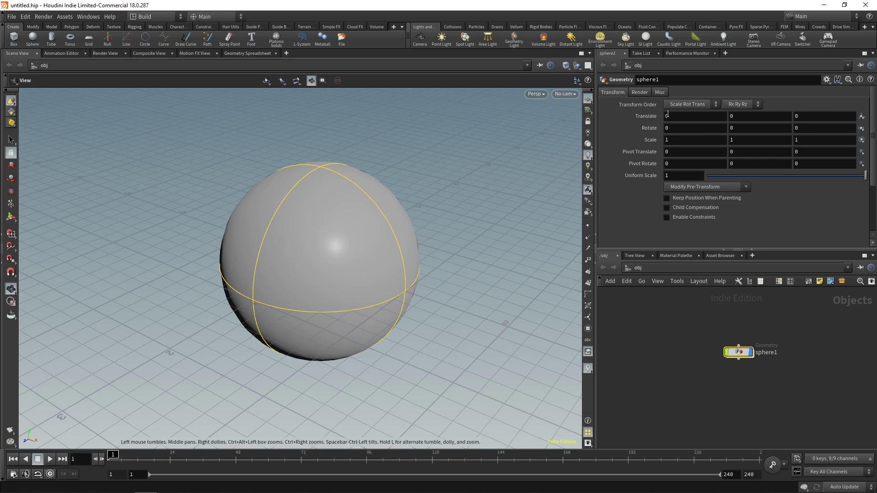
pyautogui.moveTo(672, 116); pyautogui.dragTo(731, 98, button='middle')
pyautogui.moveTo(738, 119); pyautogui.dragTo(718, 130, button='middle')
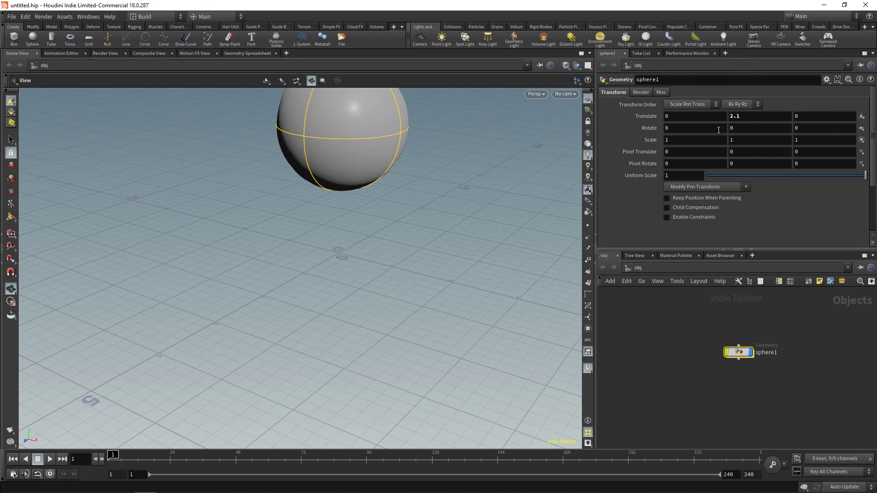
pyautogui.hotkey('ctrl', 'z')
pyautogui.moveTo(813, 115); pyautogui.dragTo(775, 129, button='middle')
pyautogui.hotkey('ctrl', 'z')
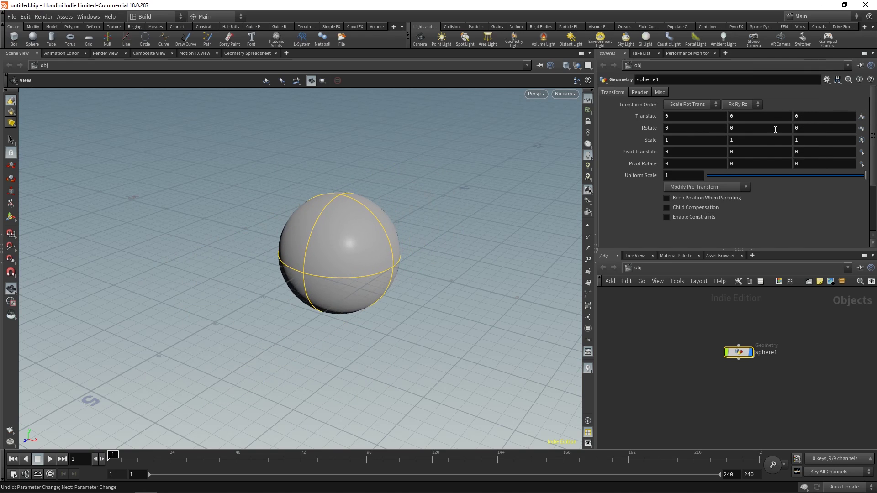
# Try scaling the sphere object along individual axes and undo the scale changes
pyautogui.moveTo(676, 142)
pyautogui.mouseDown(button='middle')
pyautogui.moveTo(741, 133)
pyautogui.moveTo(687, 144)
pyautogui.mouseUp(button='middle')
pyautogui.hotkey('ctrl', 'z')
pyautogui.moveTo(768, 139); pyautogui.dragTo(845, 138, button='middle')
pyautogui.hotkey('ctrl', 'z')
pyautogui.hotkey('ctrl', 'z')
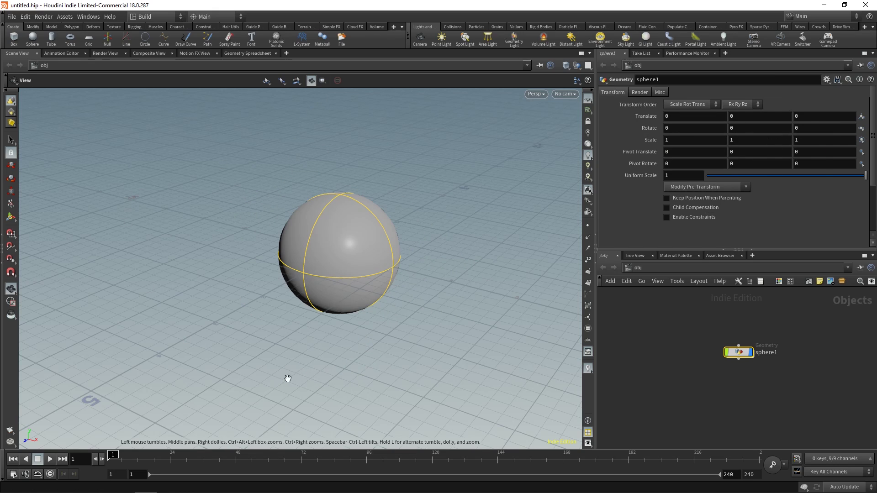
# Try rotating the sphere object about its Y and Z axes, undoing the rotations
pyautogui.moveTo(337, 382); pyautogui.dragTo(338, 391)
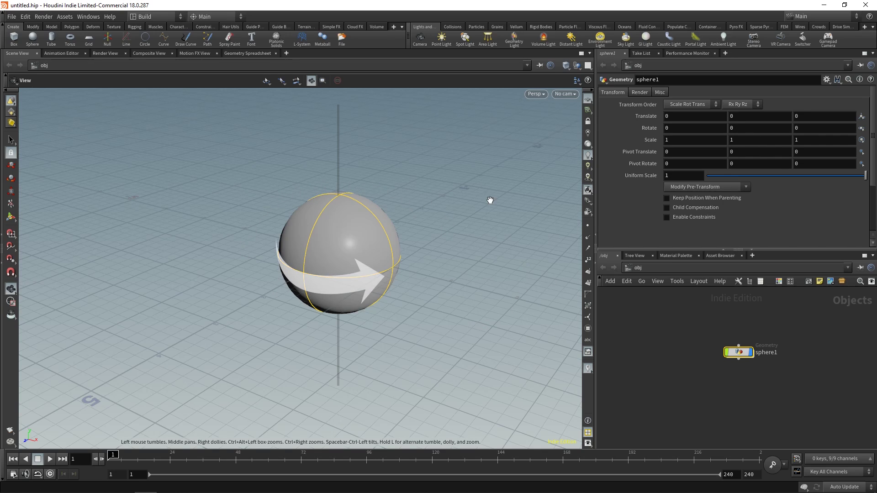
pyautogui.moveTo(756, 127); pyautogui.dragTo(730, 132, button='middle')
pyautogui.hotkey('ctrl', 'z')
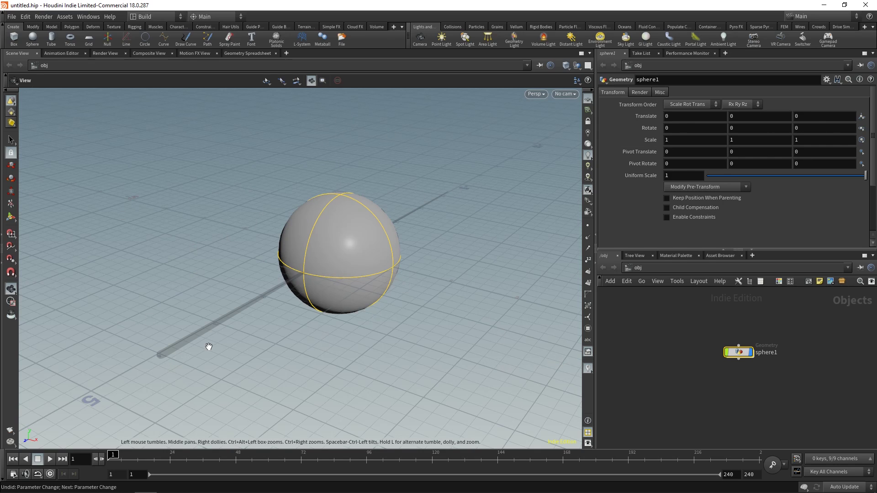
pyautogui.moveTo(810, 127); pyautogui.dragTo(790, 192, button='middle')
pyautogui.hotkey('ctrl', 'z')
pyautogui.hotkey('ctrl', 'z')
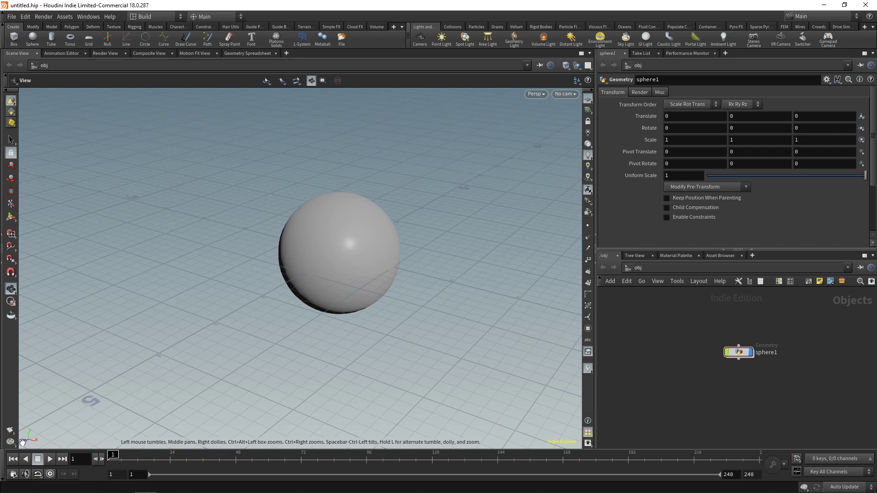
# Inside the sphere object, add a Color node fed by the sphere node and display it
pyautogui.doubleClick(738, 352)
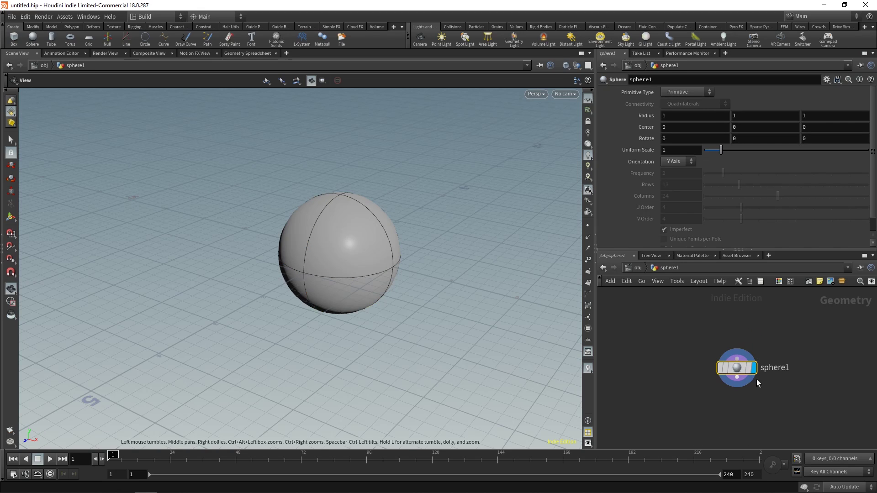
pyautogui.press('Tab')
pyautogui.write('color')
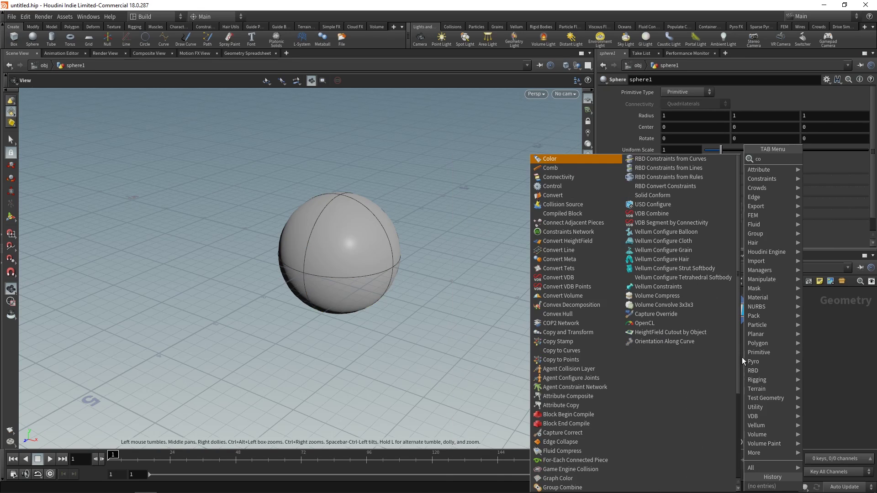
pyautogui.click(820, 158)
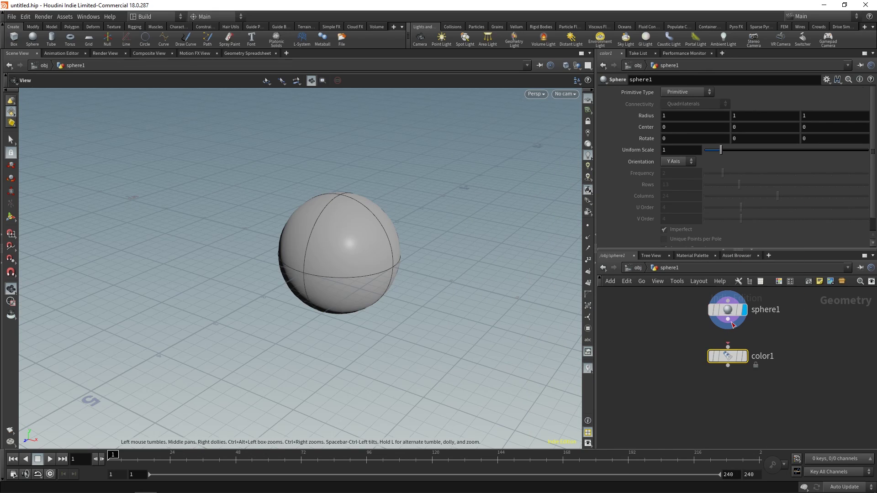
pyautogui.click(726, 355)
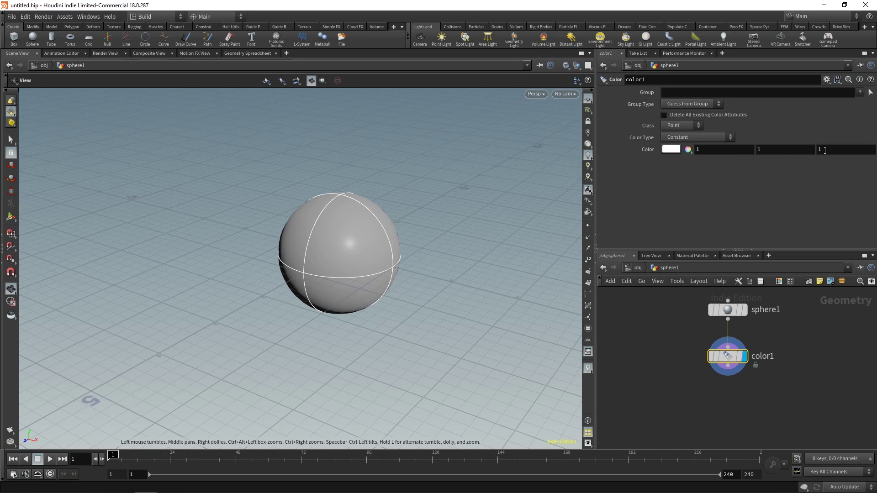
# Set the color1 node's color to red with green and blue at 0
pyautogui.click(766, 150)
pyautogui.write('0')
pyautogui.press('Tab')
pyautogui.write('0')
pyautogui.press('Return')
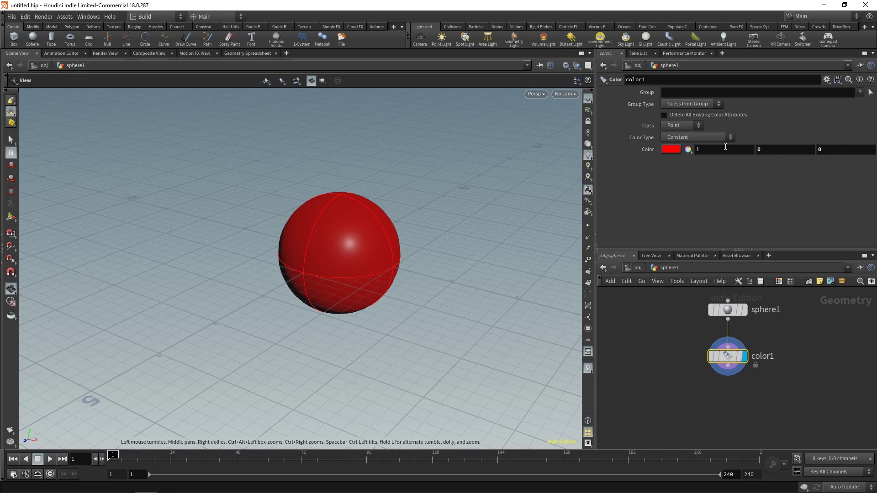
# Set the color1 node's blue component to 1 for magenta and return to the obj level
pyautogui.write('1')
pyautogui.press('Return')
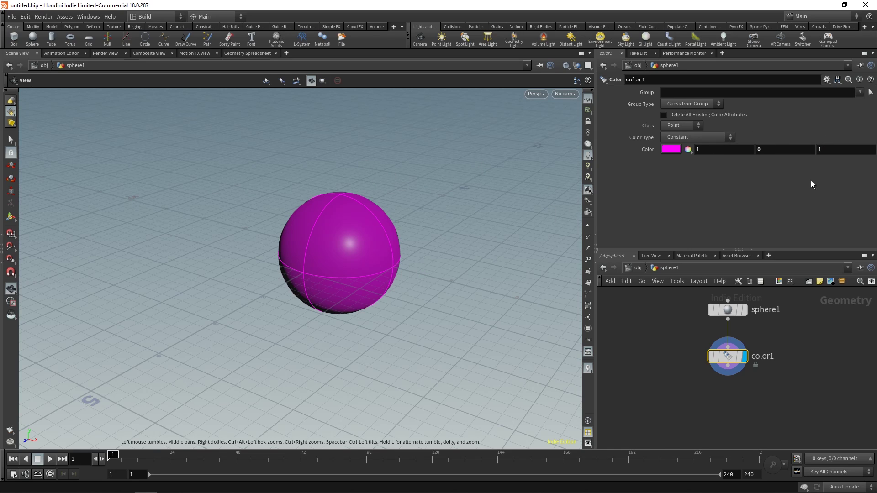
pyautogui.click(671, 150)
pyautogui.click(637, 268)
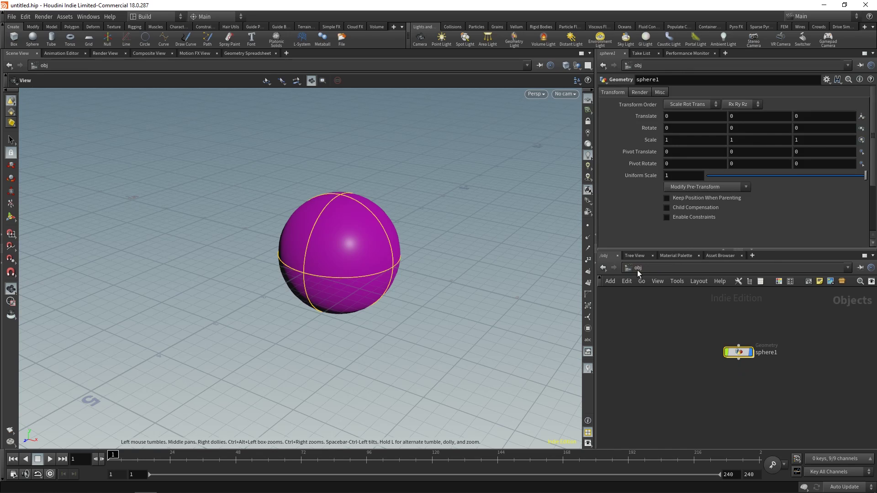
pyautogui.click(716, 379)
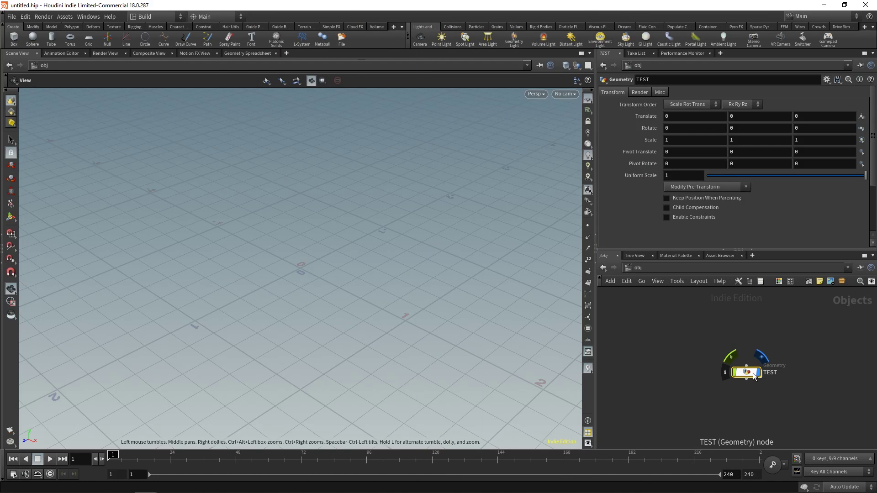
# Enter the TEST geometry object and add a Sphere node to its empty network
pyautogui.doubleClick(752, 374)
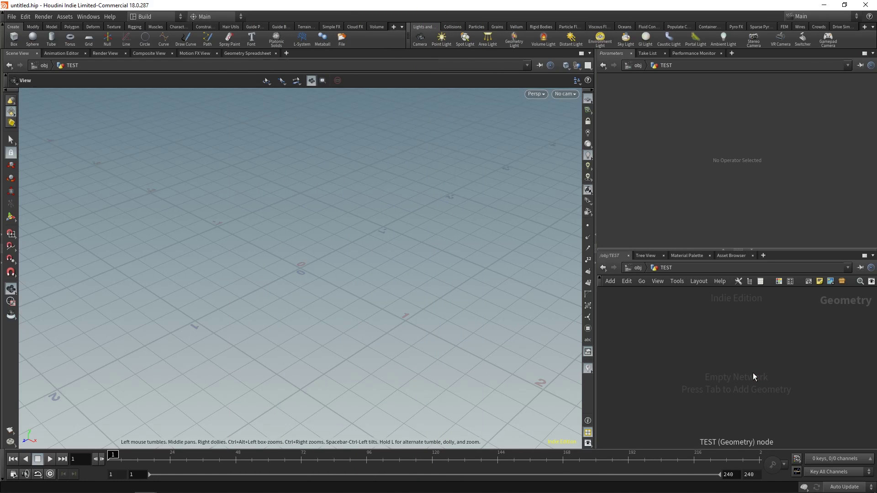
pyautogui.press('Tab')
pyautogui.write('sphere')
pyautogui.press('Return')
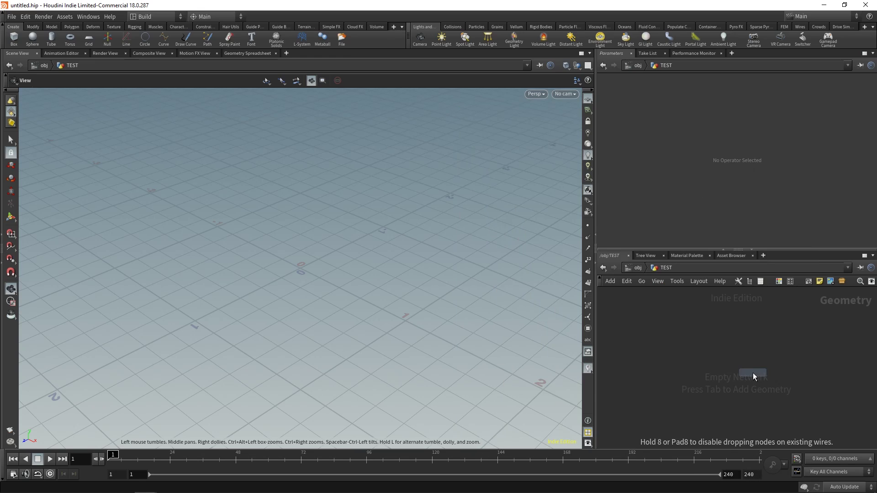
pyautogui.click(730, 335)
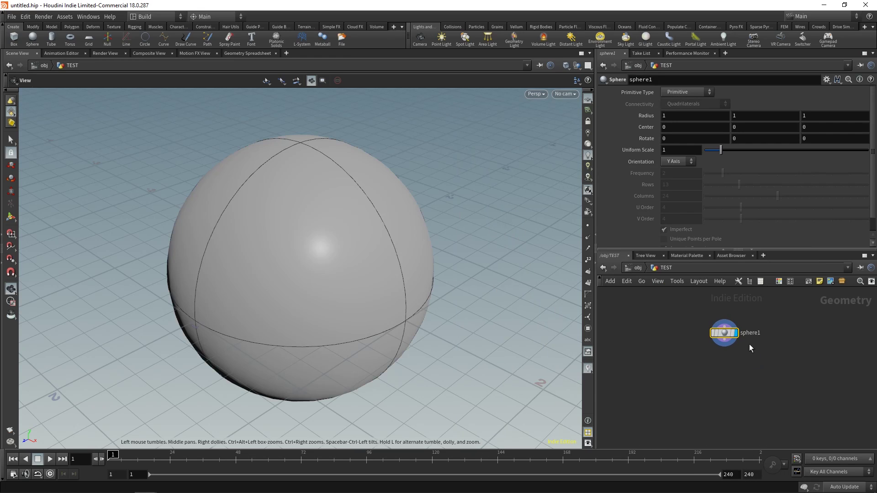
# Add a Null node below the sphere node and wire the sphere's output into it
pyautogui.press('Tab')
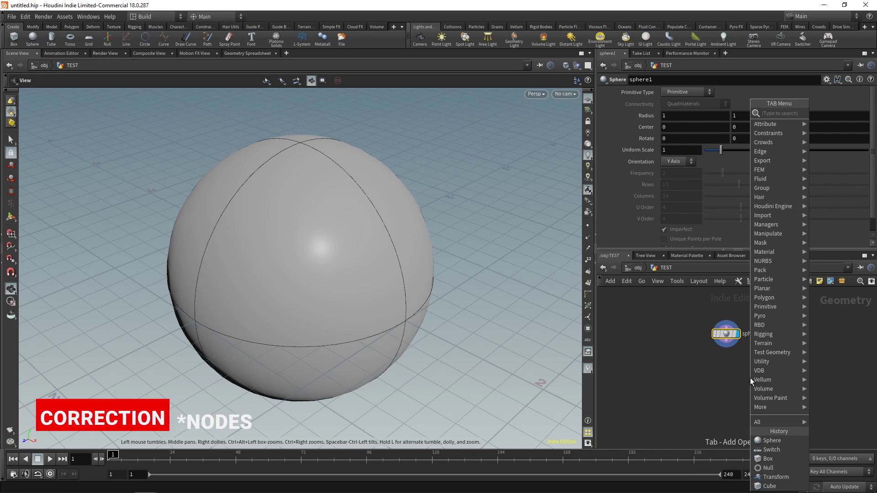
pyautogui.write('null')
pyautogui.press('Return')
pyautogui.click(728, 397)
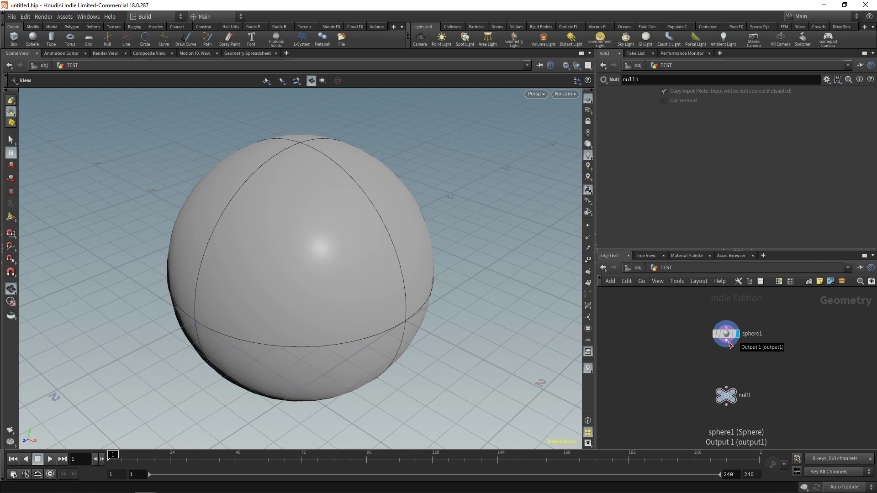
pyautogui.click(729, 346)
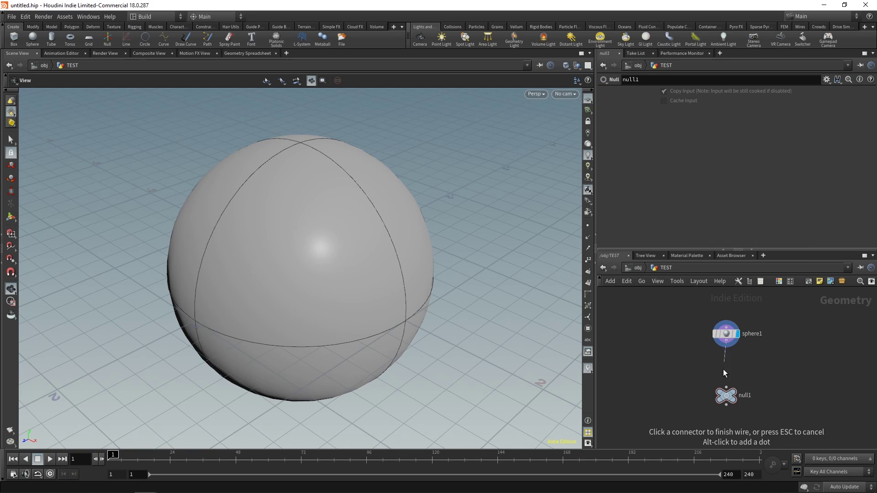
pyautogui.click(729, 391)
# Add a second Sphere node beside sphere1 in the TEST network
pyautogui.moveTo(793, 377); pyautogui.dragTo(739, 364, button='middle')
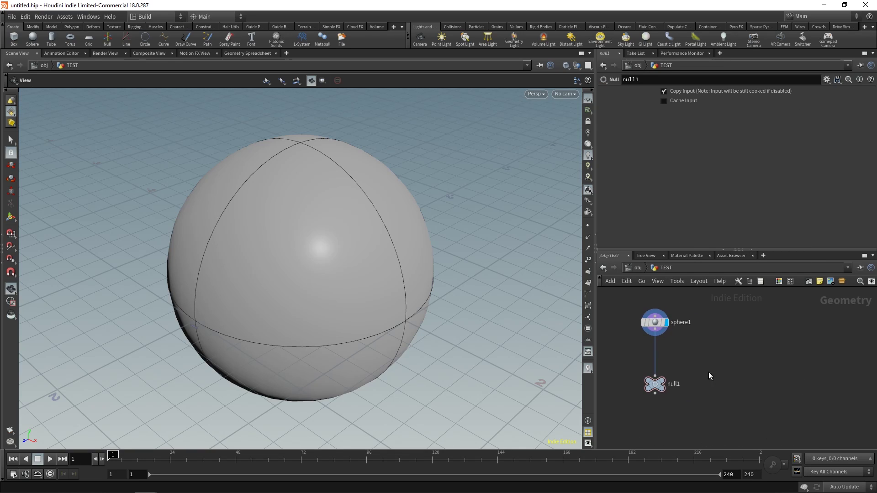
pyautogui.press('Tab')
pyautogui.moveTo(749, 338)
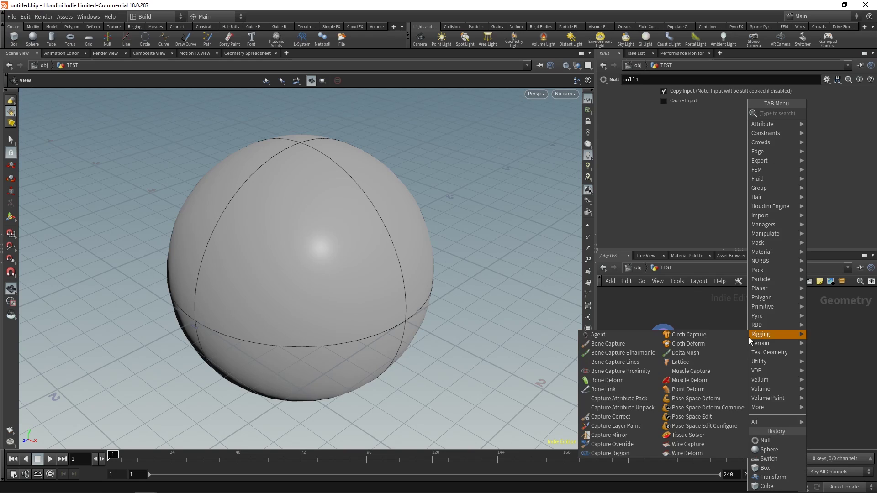
pyautogui.write('sphere')
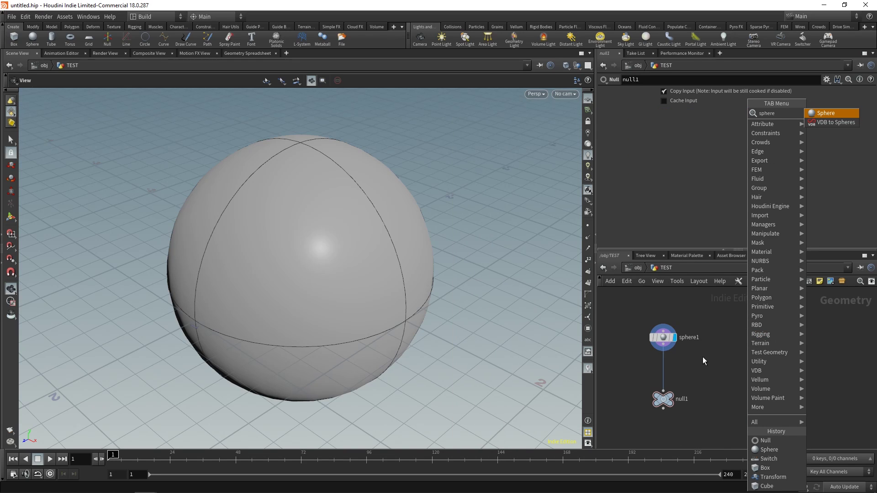
pyautogui.click(826, 112)
pyautogui.click(730, 339)
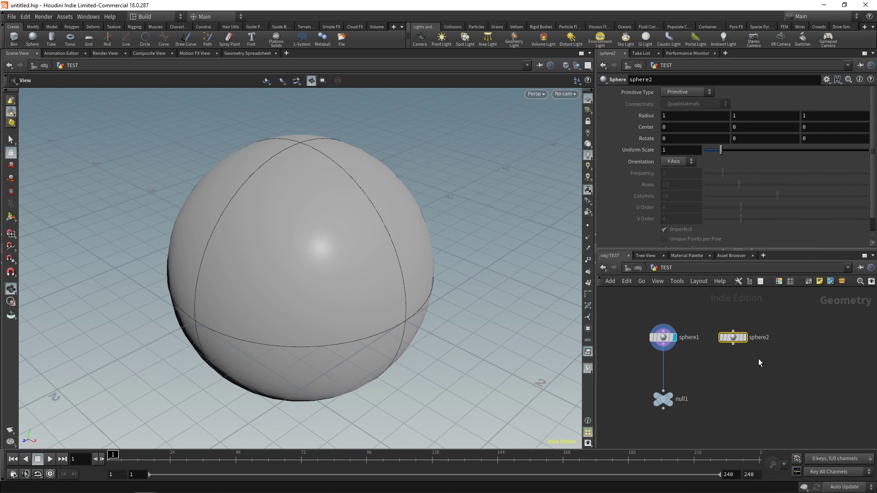
# Add a second Null node below sphere2, wired to that sphere's output
pyautogui.click(718, 344)
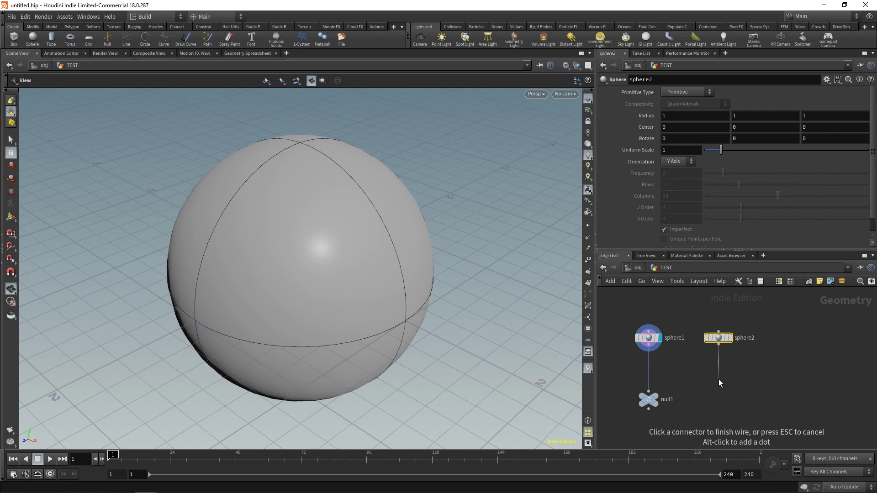
pyautogui.press('Tab')
pyautogui.write('null')
pyautogui.press('Return')
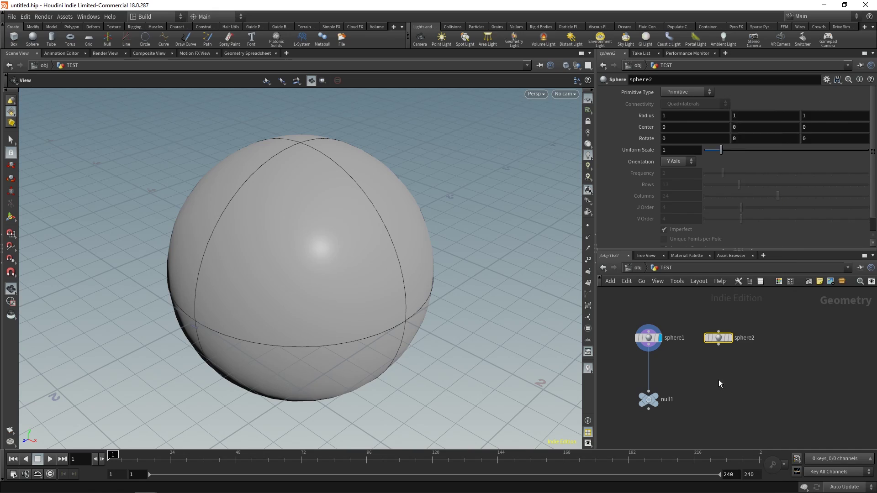
pyautogui.click(718, 379)
pyautogui.moveTo(720, 380); pyautogui.dragTo(719, 400)
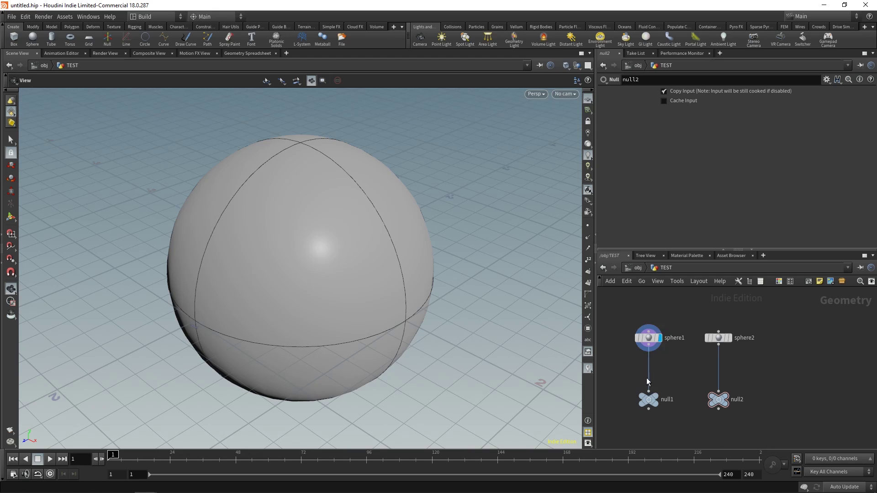
# Rewire null1's input to sphere2's output and cut the wires between the spheres and nulls
pyautogui.click(722, 345)
pyautogui.click(649, 392)
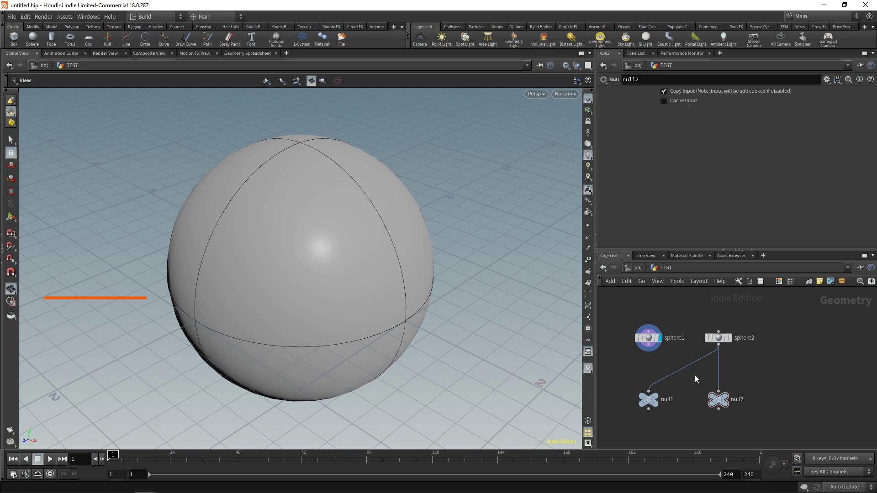
pyautogui.press('y')
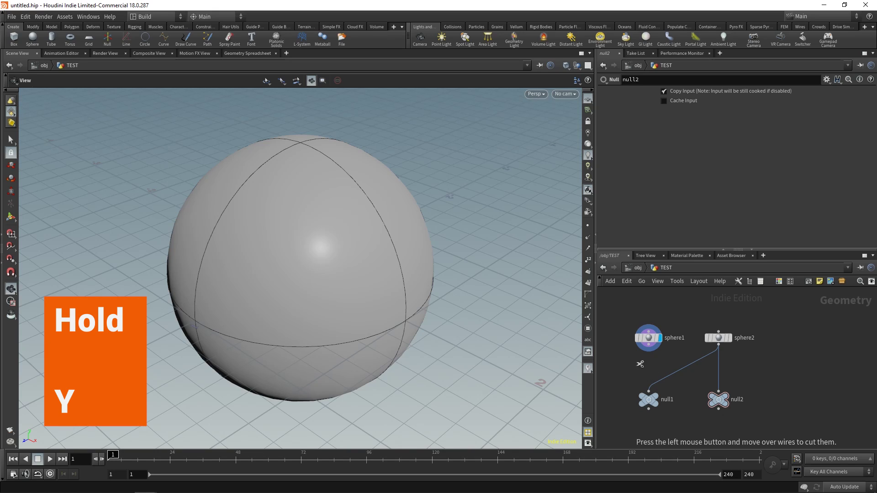
pyautogui.moveTo(638, 367)
pyautogui.mouseDown()
pyautogui.moveTo(751, 370)
pyautogui.moveTo(740, 374)
pyautogui.mouseUp()
# Cross-wire sphere2 into null1 and sphere1 into null2, and cut both wires
pyautogui.click(719, 346)
pyautogui.click(662, 382)
pyautogui.click(653, 348)
pyautogui.click(721, 390)
pyautogui.press('y')
pyautogui.moveTo(686, 352); pyautogui.dragTo(684, 386)
# Wire sphere1's output into null1 and cut that wire
pyautogui.click(648, 346)
pyautogui.click(650, 385)
pyautogui.press('y')
pyautogui.moveTo(620, 364); pyautogui.dragTo(694, 368)
# Delete sphere2 and add a third Null node beside null2
pyautogui.moveTo(760, 363); pyautogui.dragTo(780, 370, button='middle')
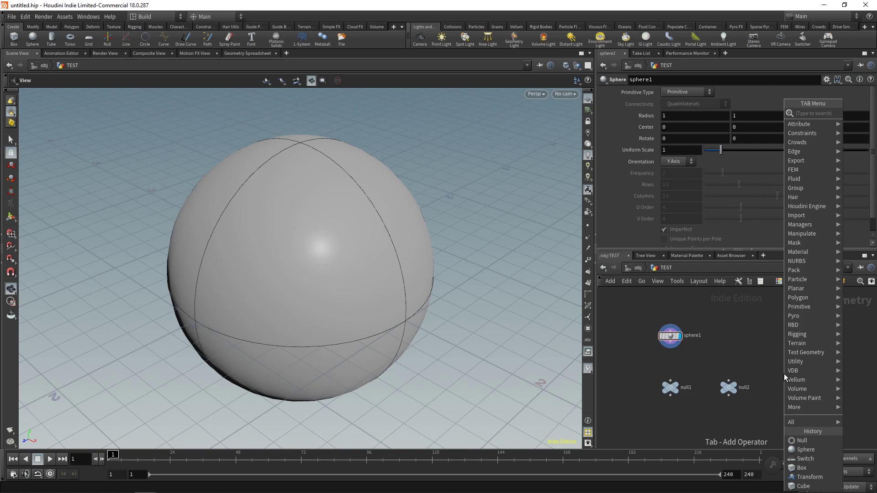
pyautogui.write('null')
pyautogui.press('Return')
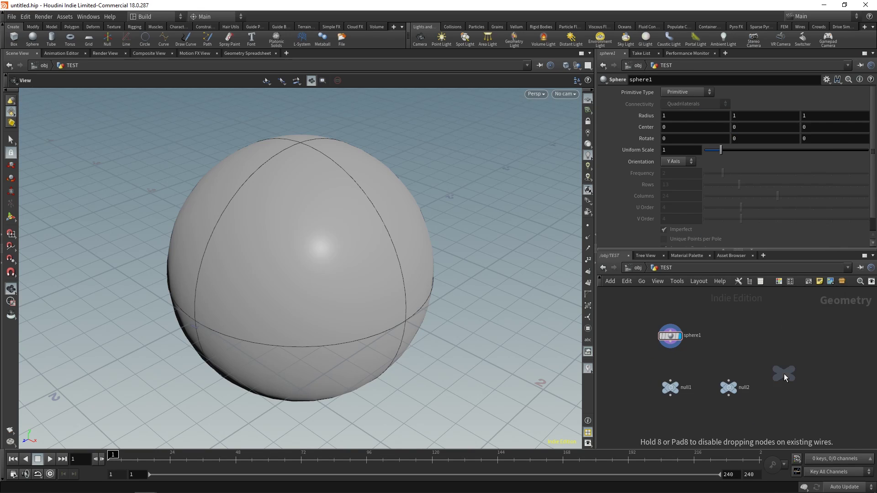
pyautogui.click(776, 390)
# Wire sphere1's output into null1, null2 and null3
pyautogui.click(670, 342)
pyautogui.click(670, 381)
pyautogui.click(670, 343)
pyautogui.click(728, 381)
pyautogui.click(670, 348)
pyautogui.click(774, 379)
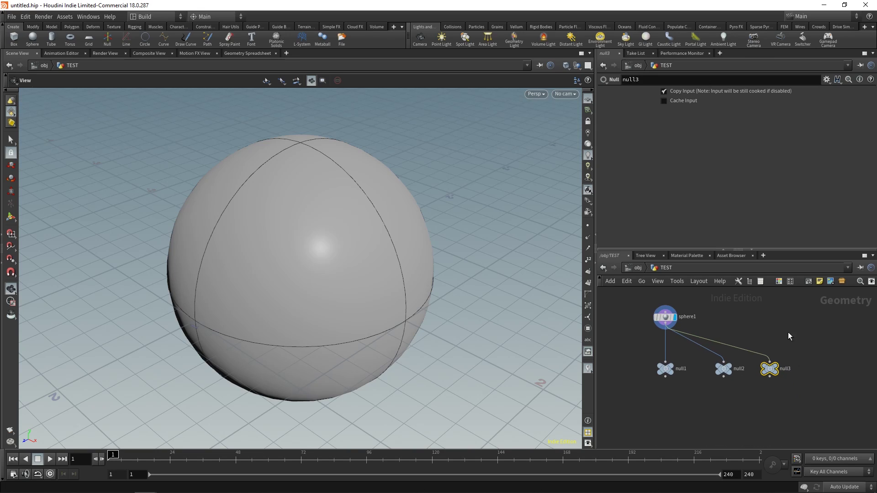
# Scatter the three null nodes irregularly around sphere1
pyautogui.moveTo(720, 376); pyautogui.dragTo(695, 428)
pyautogui.moveTo(766, 372); pyautogui.dragTo(617, 308)
pyautogui.moveTo(723, 347); pyautogui.dragTo(735, 415, button='middle')
pyautogui.moveTo(671, 432); pyautogui.dragTo(709, 331)
pyautogui.scroll(-3, 726, 319)
pyautogui.scroll(2, 730, 341)
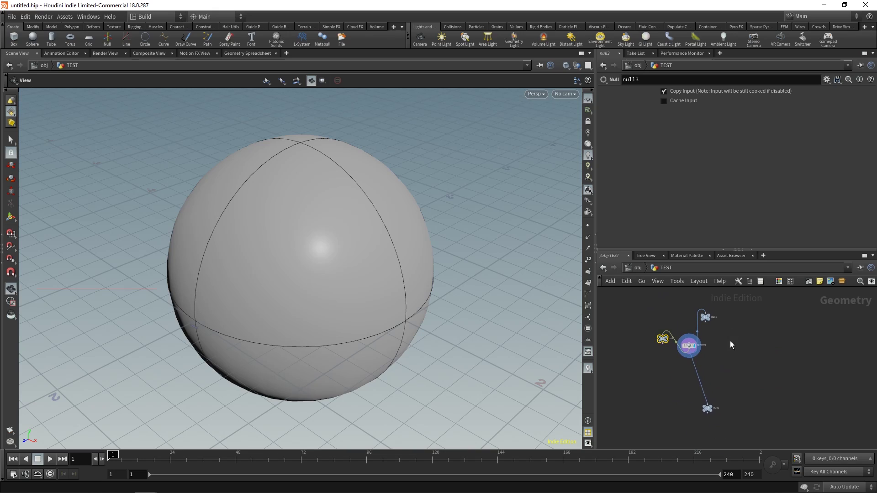
# Lay out the network nodes automatically so the nulls line up under sphere1
pyautogui.press('l')
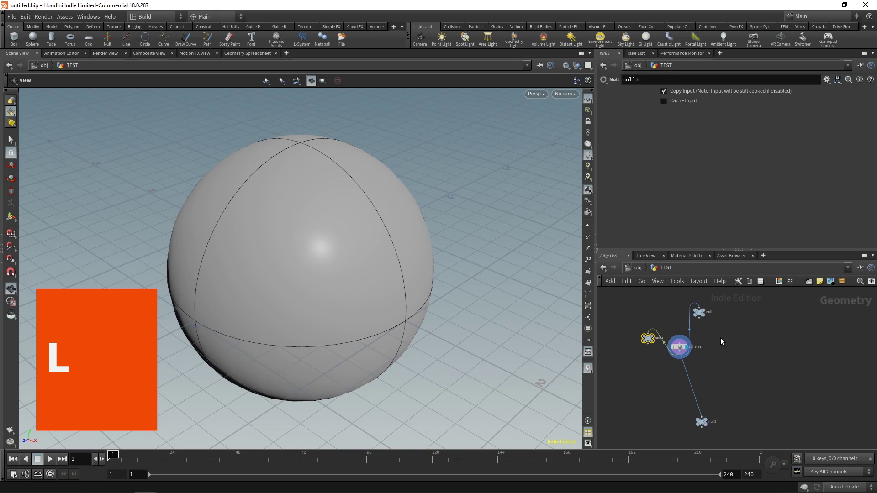
pyautogui.click(742, 354)
pyautogui.press('l')
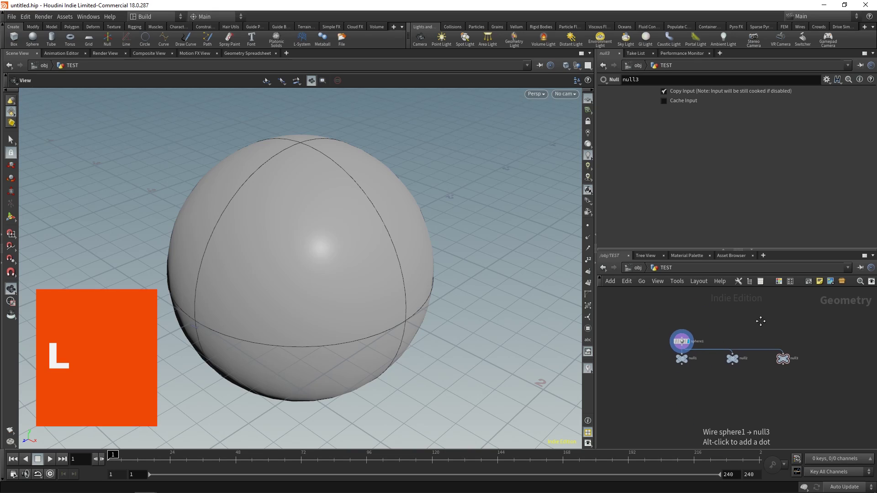
pyautogui.scroll(3, 758, 325)
pyautogui.moveTo(734, 319); pyautogui.dragTo(734, 306, button='middle')
pyautogui.scroll(-2, 731, 321)
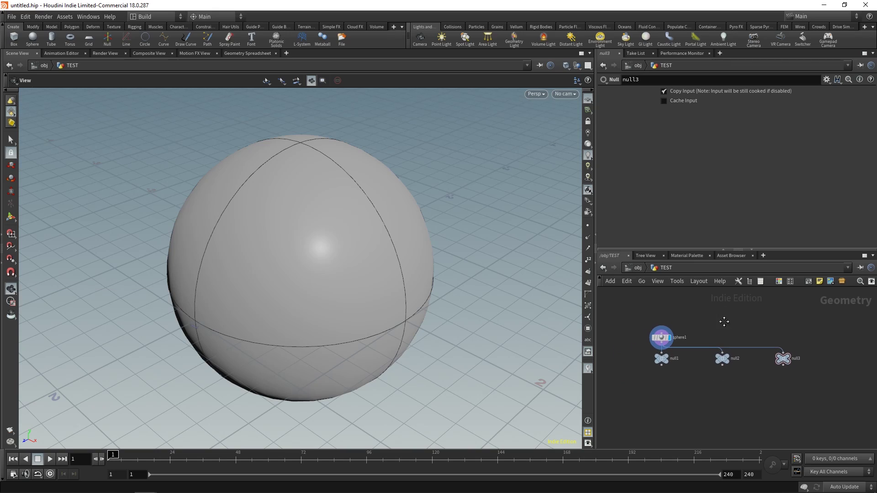
# Move the nodes out of the automatic layout so the nulls sit unevenly around sphere1
pyautogui.moveTo(645, 389); pyautogui.dragTo(713, 307)
pyautogui.moveTo(707, 390); pyautogui.dragTo(656, 350)
pyautogui.moveTo(784, 392); pyautogui.dragTo(714, 362)
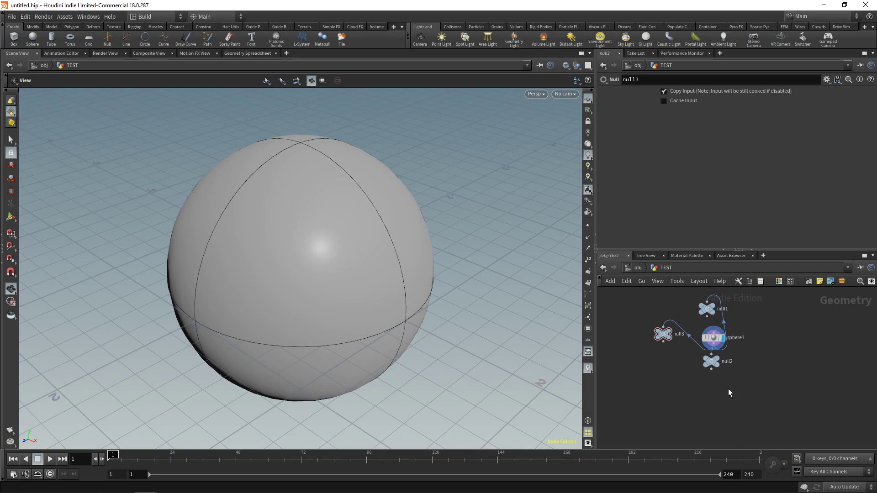
# Select null2, null3 and null1 together and align them in a horizontal row
pyautogui.moveTo(711, 363)
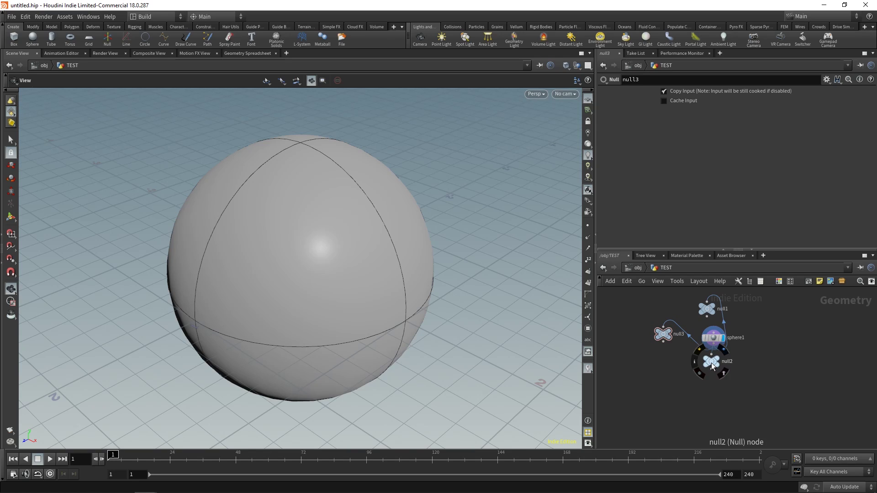
pyautogui.click(711, 363)
pyautogui.keyDown('shift'); pyautogui.click(661, 333); pyautogui.keyUp('shift')
pyautogui.keyDown('shift'); pyautogui.click(706, 310); pyautogui.keyUp('shift')
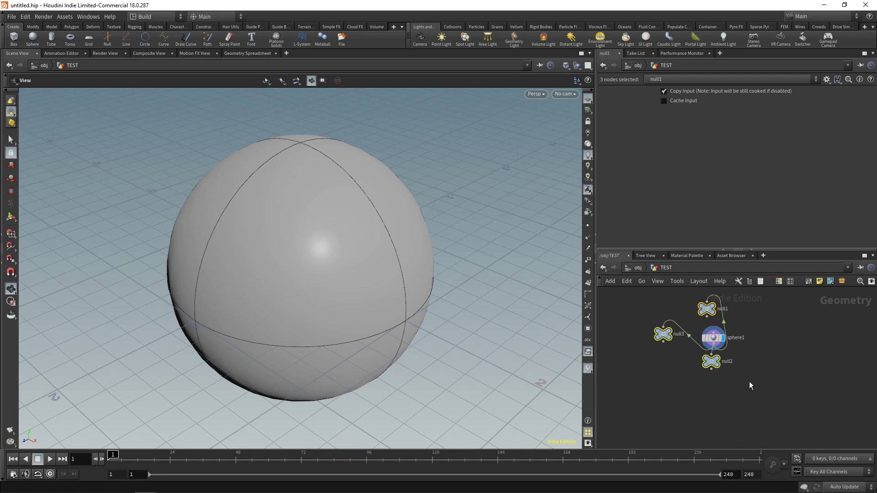
pyautogui.keyDown('shift'); pyautogui.moveTo(684, 382); pyautogui.dragTo(707, 364); pyautogui.keyUp('shift')
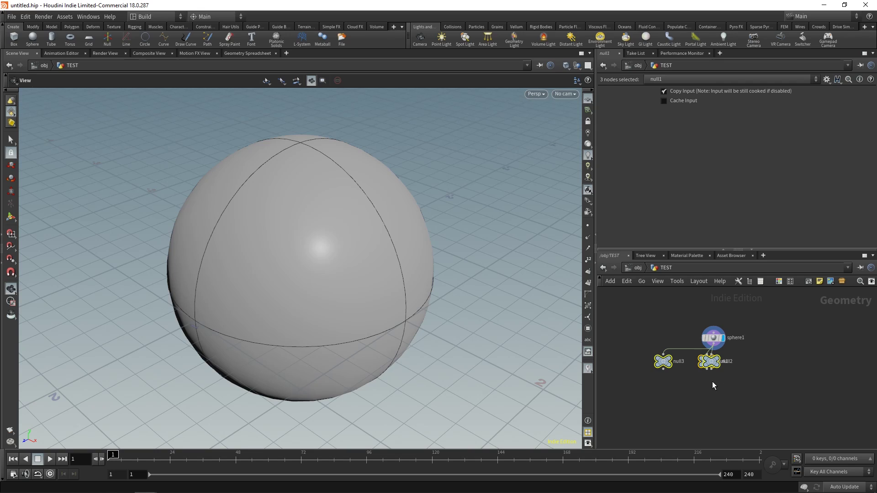
# Space the three nulls evenly in their row and place sphere1 centred above them
pyautogui.keyDown('alt'); pyautogui.moveTo(712, 386); pyautogui.dragTo(681, 384); pyautogui.keyUp('alt')
pyautogui.moveTo(711, 339); pyautogui.dragTo(685, 319)
pyautogui.moveTo(652, 393); pyautogui.dragTo(740, 346)
pyautogui.moveTo(687, 361); pyautogui.dragTo(687, 400)
pyautogui.click(731, 365)
pyautogui.moveTo(732, 366); pyautogui.dragTo(742, 361, button='middle')
pyautogui.scroll(1, 742, 360)
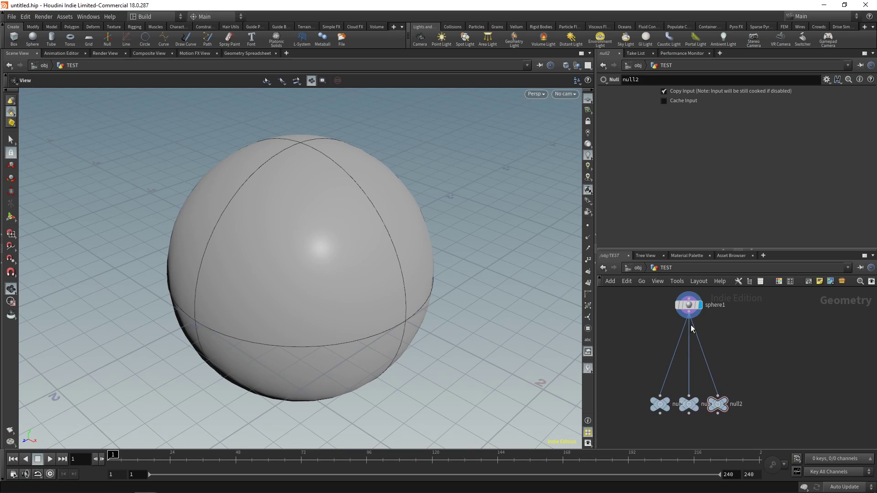
# Insert a dot in the wire between sphere1 and null1 and feed null3 and null2 from it
pyautogui.press('h')
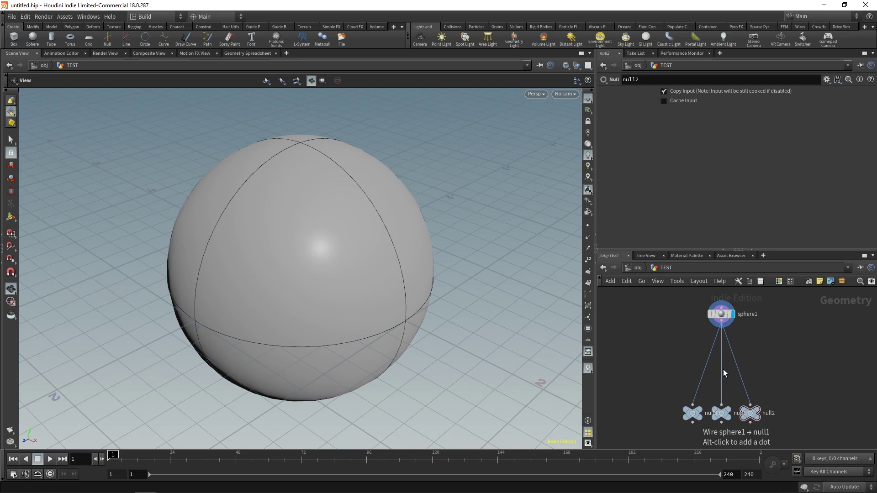
pyautogui.keyDown('alt'); pyautogui.click(721, 367); pyautogui.keyUp('alt')
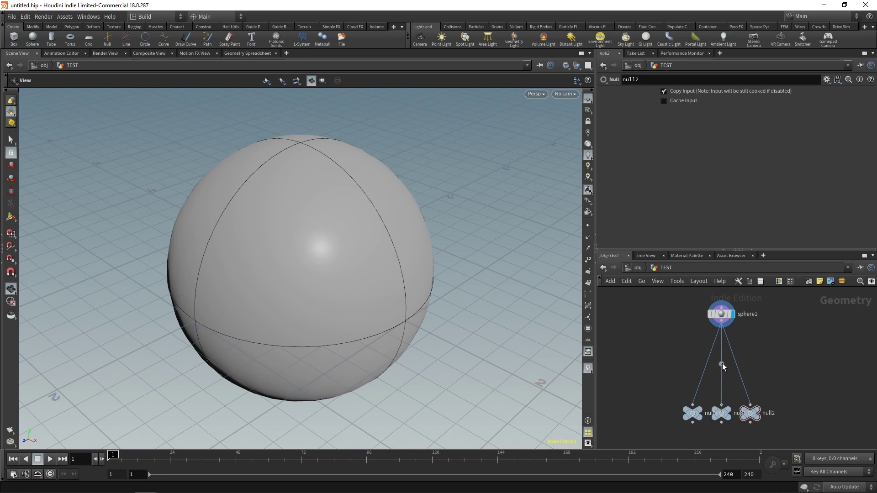
pyautogui.moveTo(721, 368); pyautogui.dragTo(722, 377)
pyautogui.click(722, 382)
pyautogui.click(692, 404)
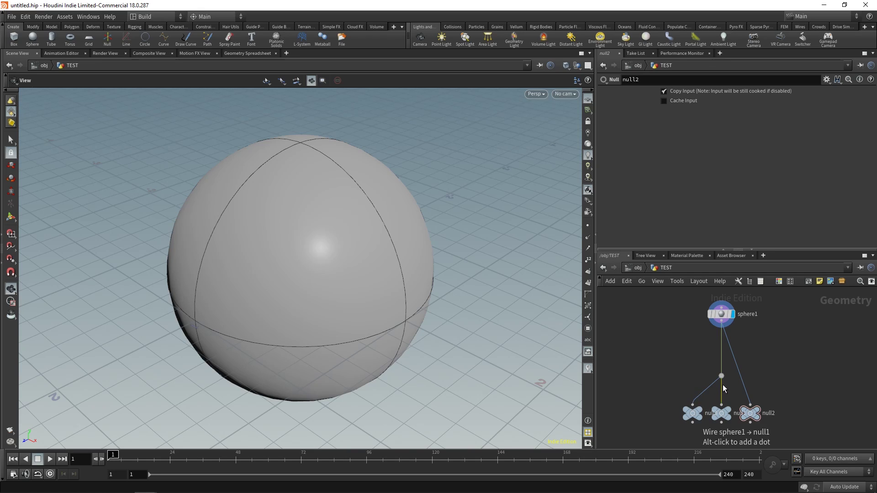
pyautogui.click(750, 405)
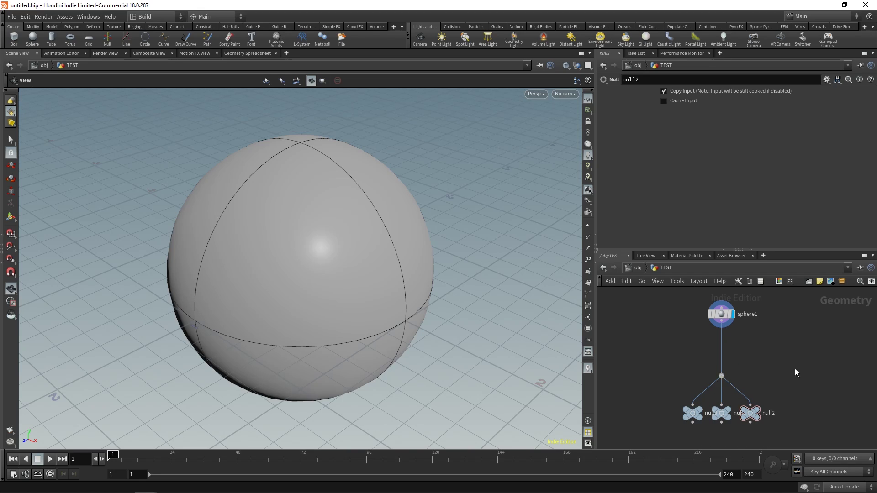
# Spread null3 and null2 farther from null1 so the row is more widely spaced
pyautogui.moveTo(794, 368); pyautogui.dragTo(770, 358, button='middle')
pyautogui.moveTo(670, 404); pyautogui.dragTo(654, 404)
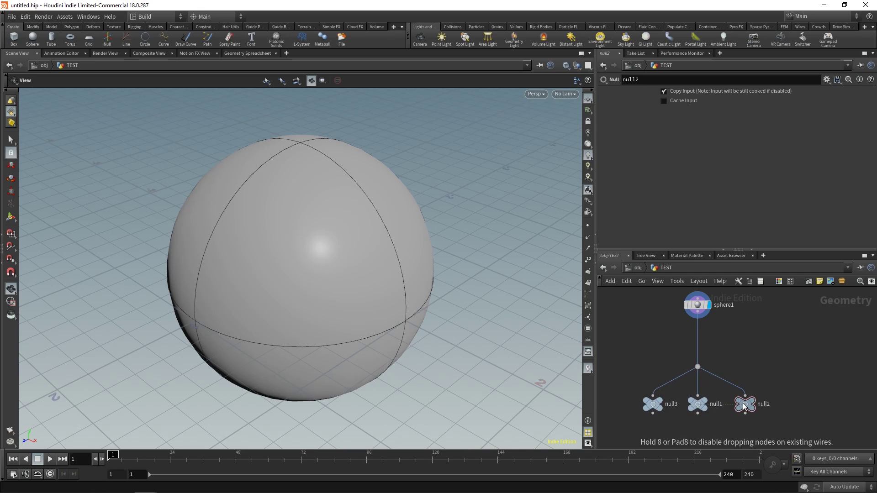
pyautogui.scroll(-3, 761, 369)
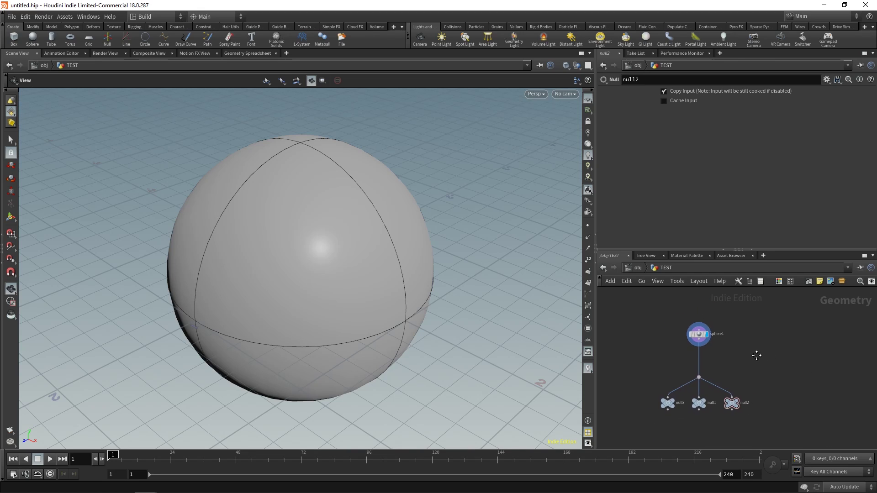
# Add a Box node beside sphere1 and wire its output into the dot in place of the sphere
pyautogui.scroll(2, 748, 352)
pyautogui.press('Tab')
pyautogui.write('box')
pyautogui.click(815, 113)
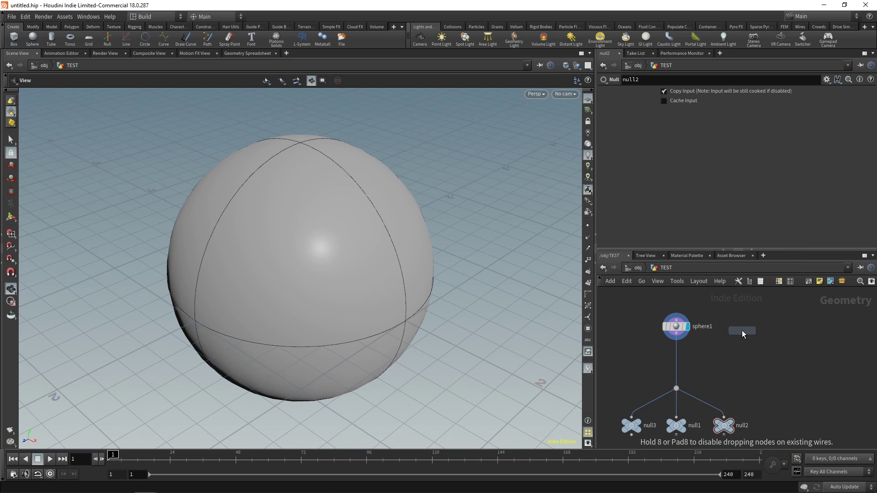
pyautogui.click(752, 324)
pyautogui.click(753, 330)
pyautogui.click(675, 388)
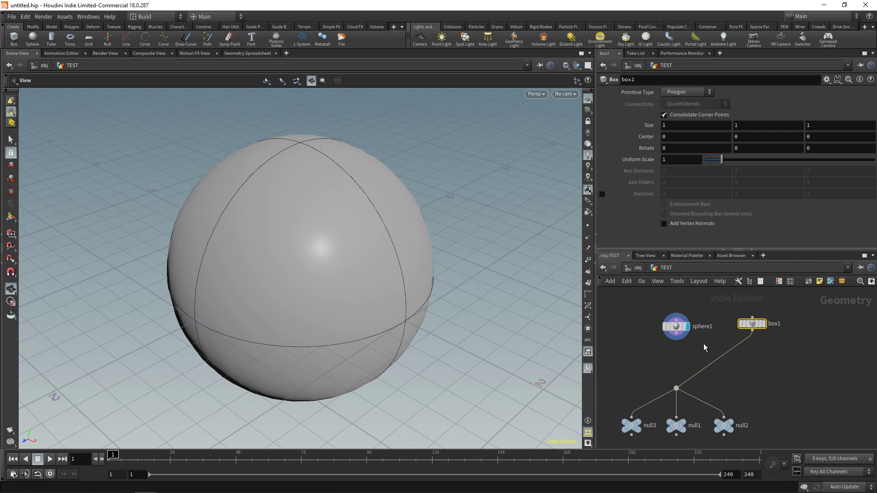
# Reposition box1 and wire the dot back to sphere1's output
pyautogui.moveTo(772, 368); pyautogui.dragTo(764, 366, button='middle')
pyautogui.click(744, 377)
pyautogui.moveTo(740, 324); pyautogui.dragTo(745, 329)
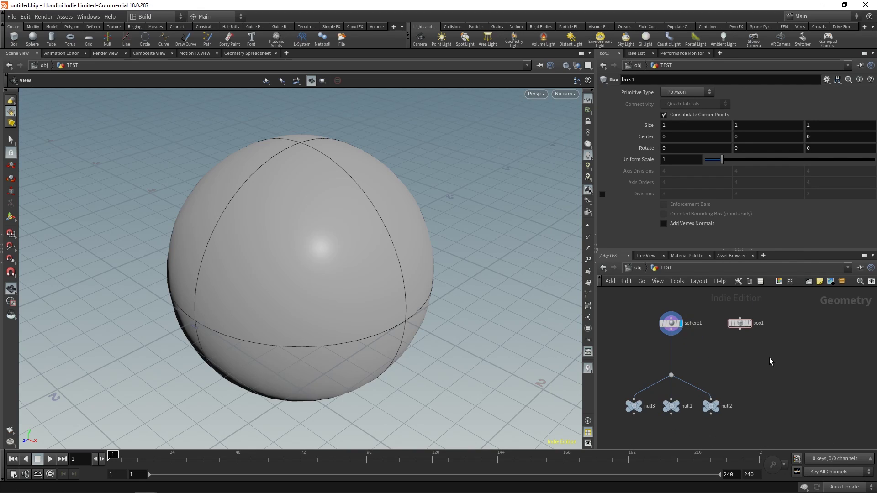
pyautogui.moveTo(770, 359)
pyautogui.mouseDown(button='middle')
pyautogui.moveTo(775, 365)
pyautogui.moveTo(768, 365)
pyautogui.mouseUp(button='middle')
pyautogui.scroll(2, 749, 363)
pyautogui.scroll(-1, 744, 362)
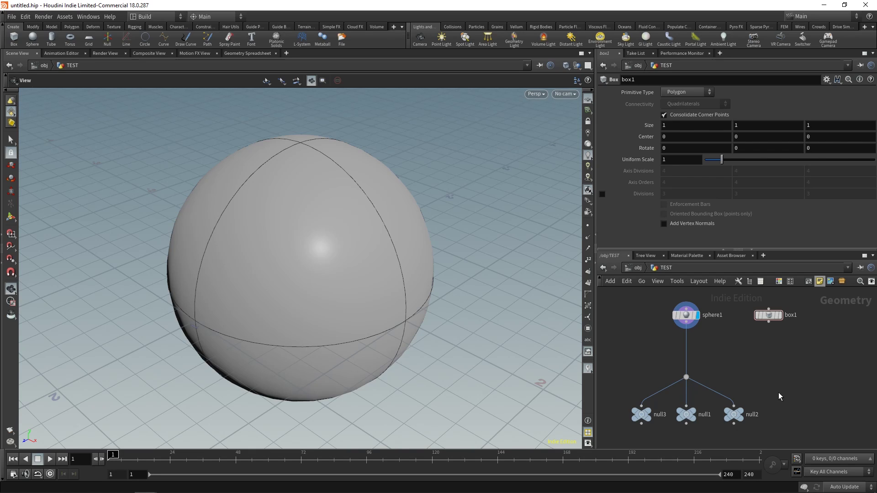
# Maximize the network editor and show the node parameters overlaid on it
pyautogui.hotkey('ctrl', 'b')
pyautogui.press('p')
pyautogui.moveTo(498, 287); pyautogui.dragTo(535, 296, button='middle')
pyautogui.moveTo(485, 347); pyautogui.dragTo(473, 358, button='middle')
pyautogui.scroll(2, 464, 285)
# Add a Switch node to the network and arrange box1 above it
pyautogui.press('Tab')
pyautogui.write('swit')
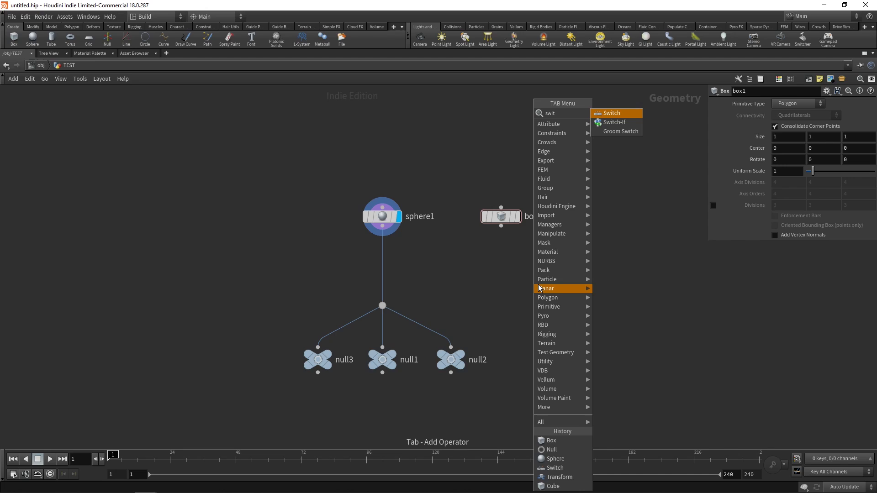
pyautogui.click(624, 118)
pyautogui.click(559, 276)
pyautogui.moveTo(503, 215); pyautogui.dragTo(585, 208)
pyautogui.moveTo(557, 276); pyautogui.dragTo(555, 287)
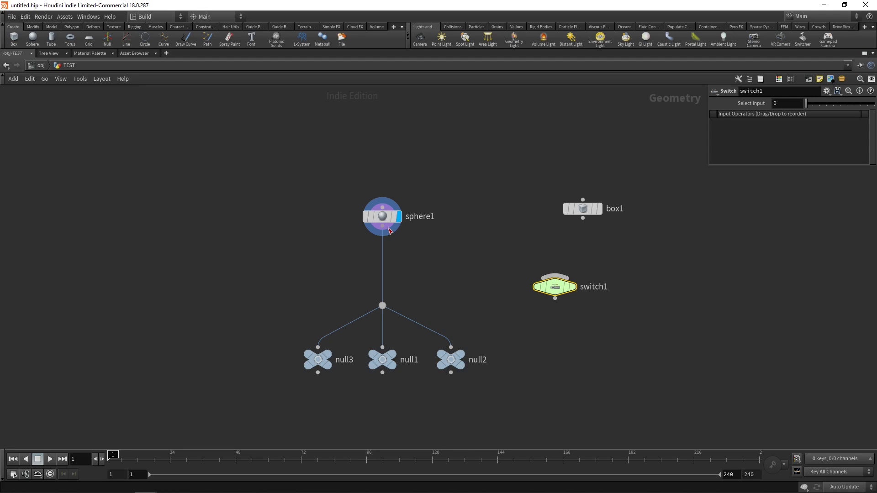
# Wire the outputs of sphere1 and box1 into the switch node
pyautogui.moveTo(383, 226); pyautogui.dragTo(556, 275)
pyautogui.moveTo(582, 218); pyautogui.dragTo(562, 273)
pyautogui.click(559, 270)
# Wire the outputs of null2, null1 and null3 into switch1 as additional inputs
pyautogui.click(450, 373)
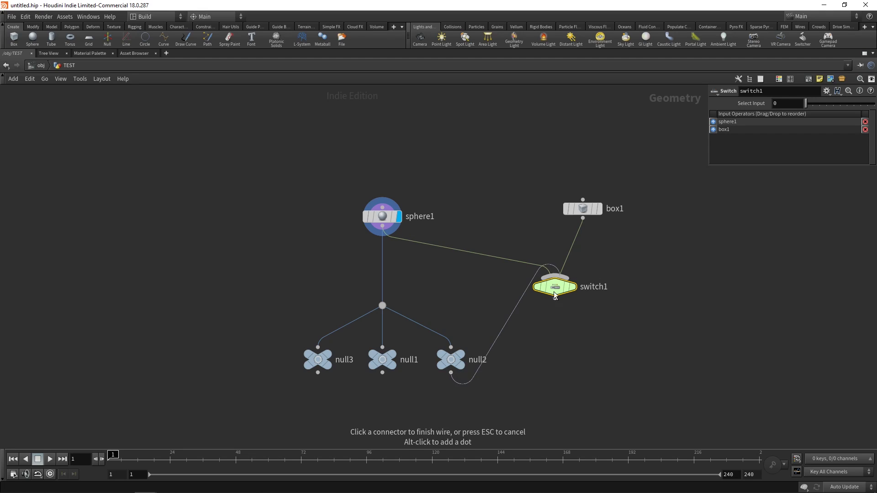
pyautogui.click(554, 276)
pyautogui.click(383, 373)
pyautogui.click(553, 276)
pyautogui.click(318, 372)
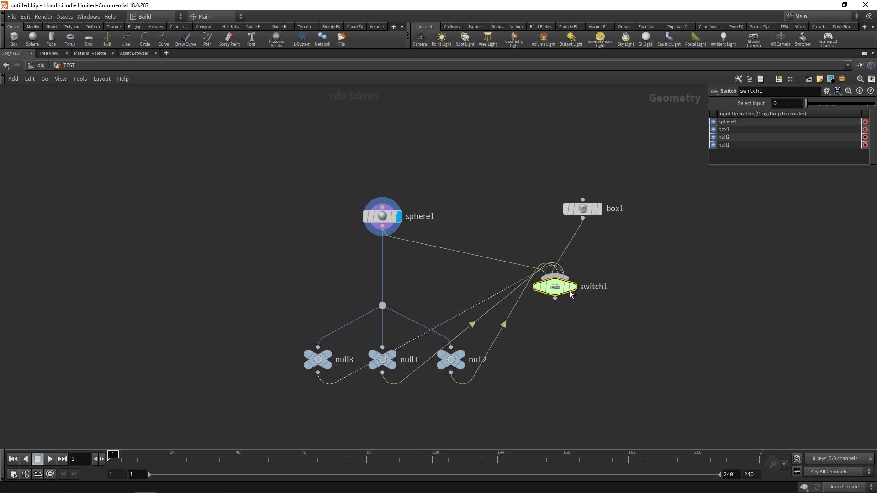
pyautogui.click(560, 279)
pyautogui.click(602, 396)
pyautogui.moveTo(593, 324); pyautogui.dragTo(551, 339, button='middle')
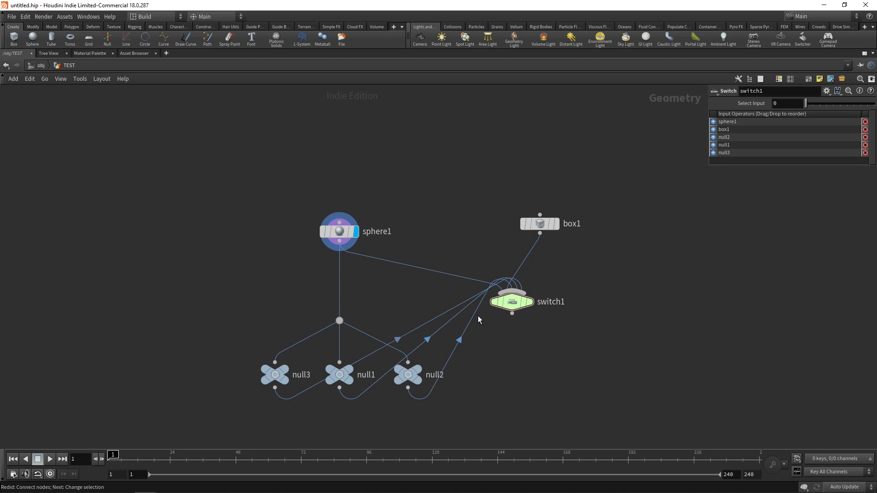
# Cut all the wires entering switch1 and align the node directly below box1
pyautogui.moveTo(523, 311); pyautogui.dragTo(532, 315)
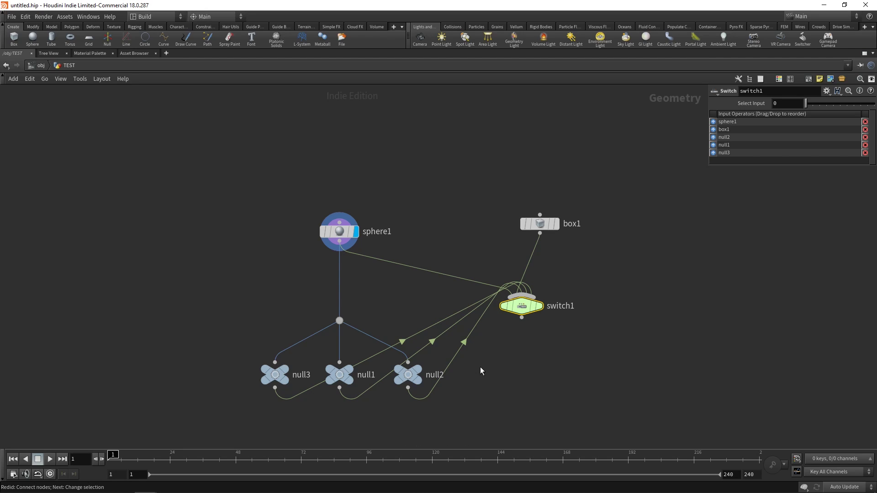
pyautogui.press('y')
pyautogui.moveTo(513, 272); pyautogui.dragTo(548, 274)
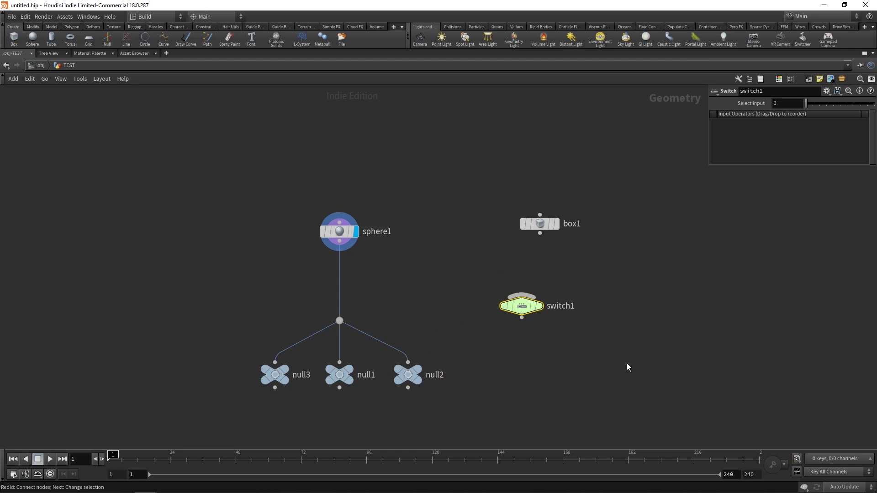
pyautogui.moveTo(518, 305); pyautogui.dragTo(536, 314)
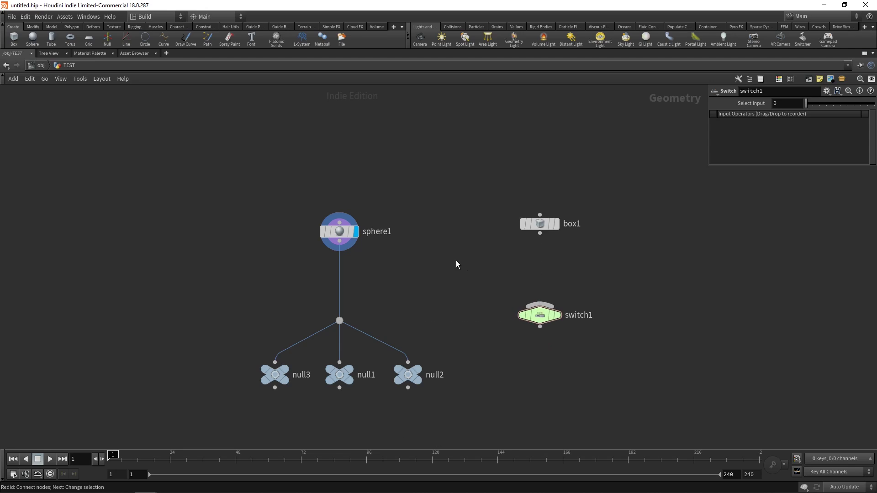
# Wire box1 into switch1 as its first input and sphere1 as its second
pyautogui.click(540, 233)
pyautogui.click(540, 304)
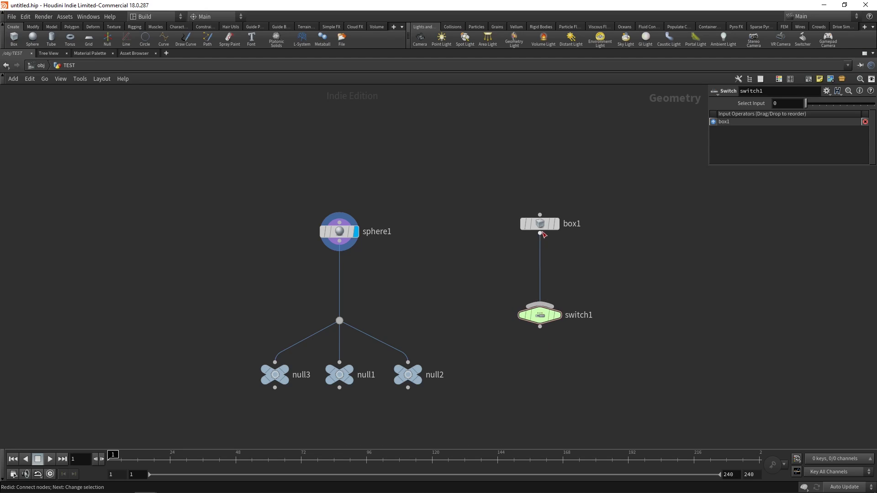
pyautogui.click(339, 241)
pyautogui.click(541, 303)
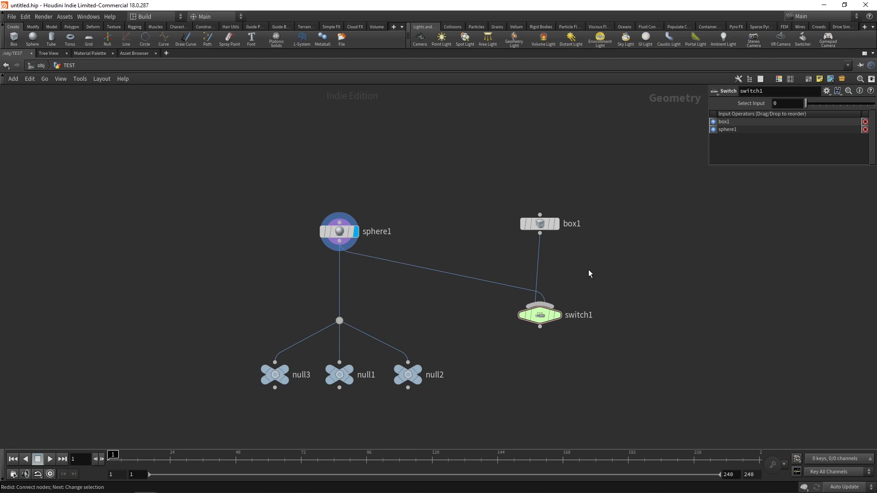
# Set the display flag on switch1 and restore the multi-pane layout with the whole network framed
pyautogui.click(540, 315)
pyautogui.click(554, 323)
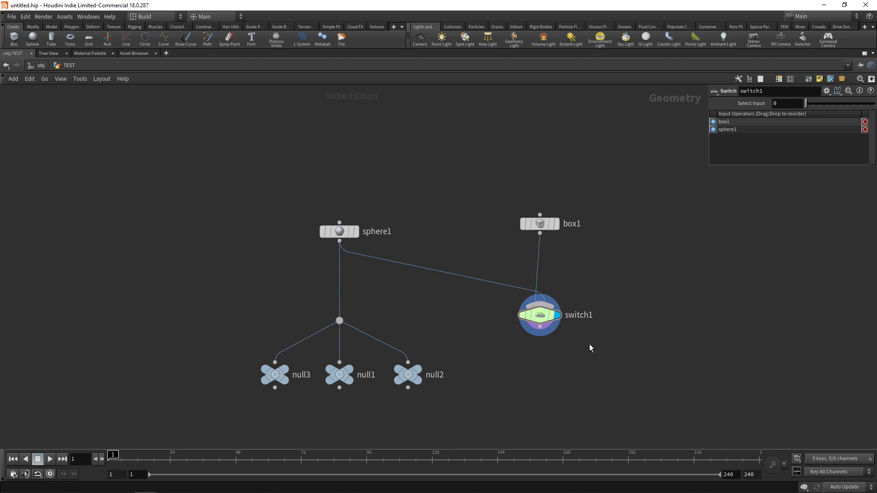
pyautogui.hotkey('ctrl', 'b')
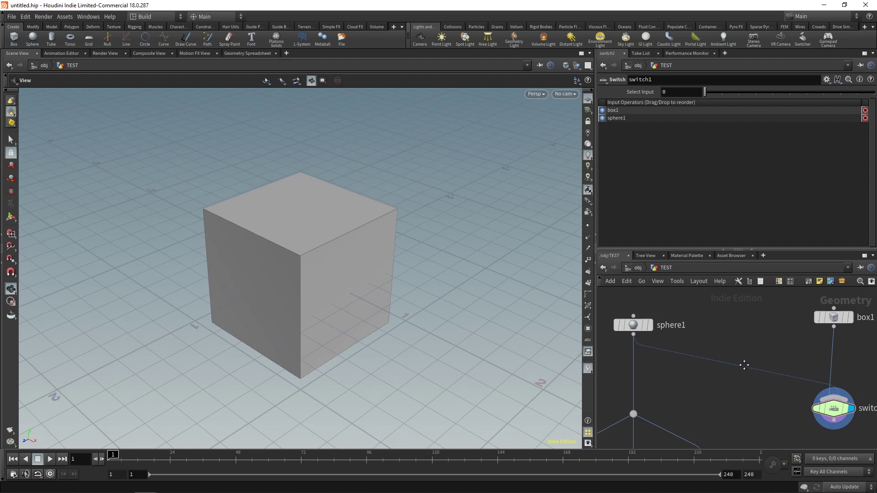
pyautogui.press('h')
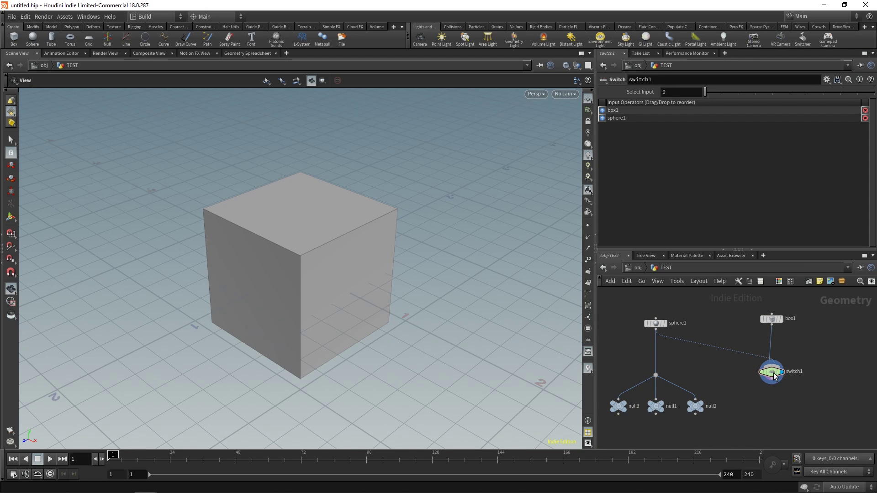
# Try Select Input at 1 and return it to 0, then reorder switch1's inputs so sphere1 comes before box1
pyautogui.moveTo(710, 95)
pyautogui.mouseDown()
pyautogui.moveTo(722, 93)
pyautogui.moveTo(698, 93)
pyautogui.moveTo(726, 94)
pyautogui.mouseUp()
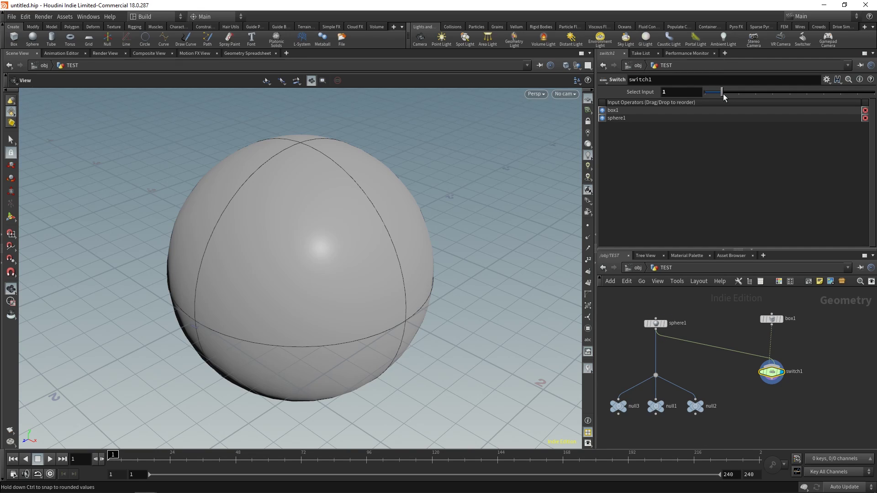
pyautogui.moveTo(725, 97); pyautogui.dragTo(700, 99)
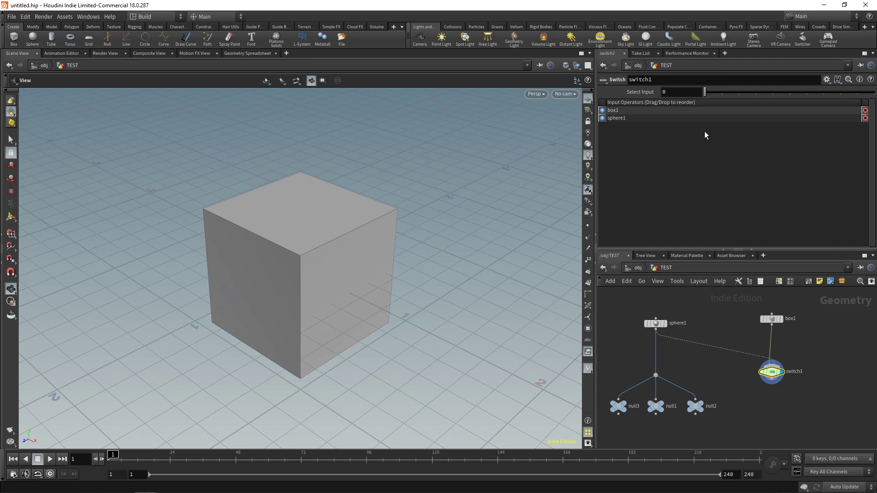
pyautogui.moveTo(772, 375)
pyautogui.moveTo(602, 119); pyautogui.dragTo(604, 110)
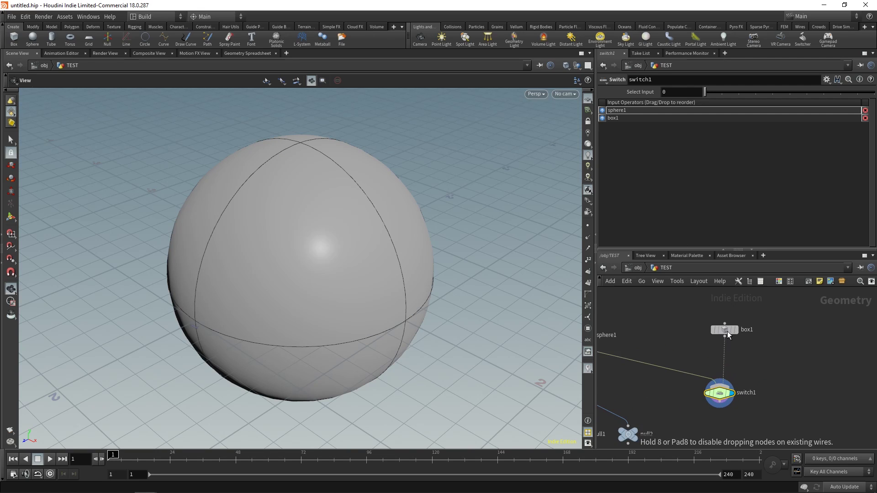
# Add a Merge node beside switch1 and wire the outputs of sphere1 and box1 into it
pyautogui.press('Tab')
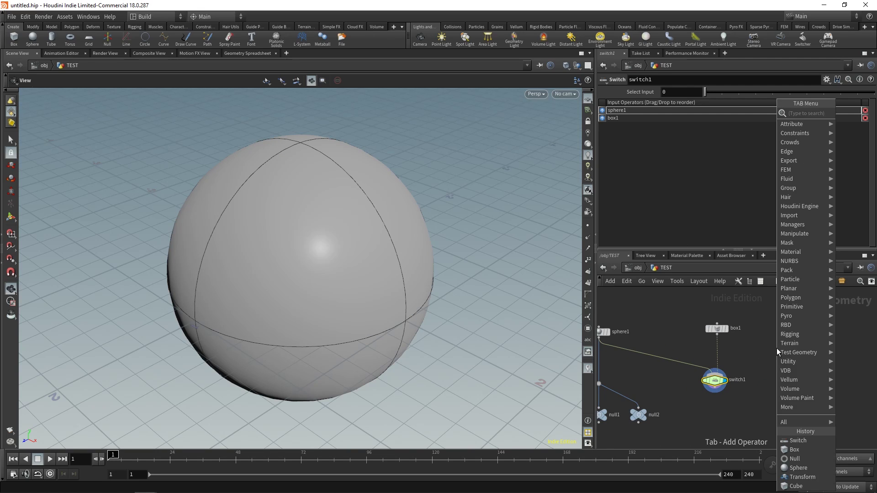
pyautogui.write('merge')
pyautogui.click(727, 115)
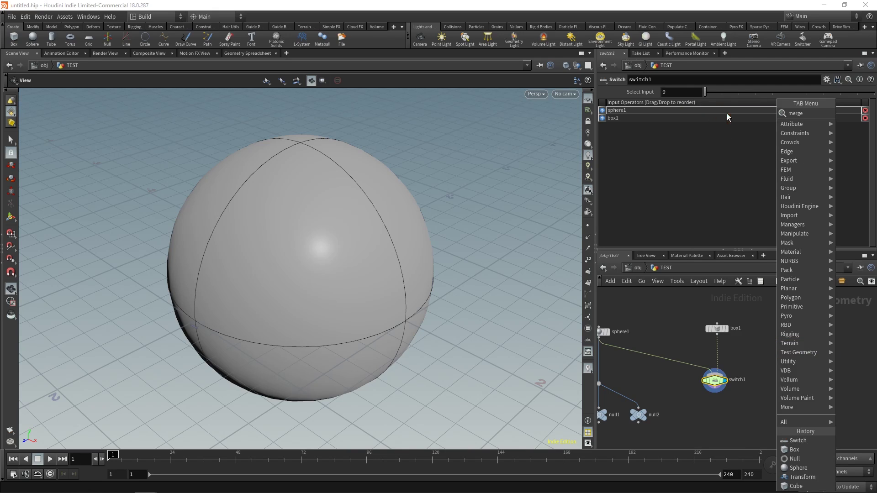
pyautogui.click(774, 381)
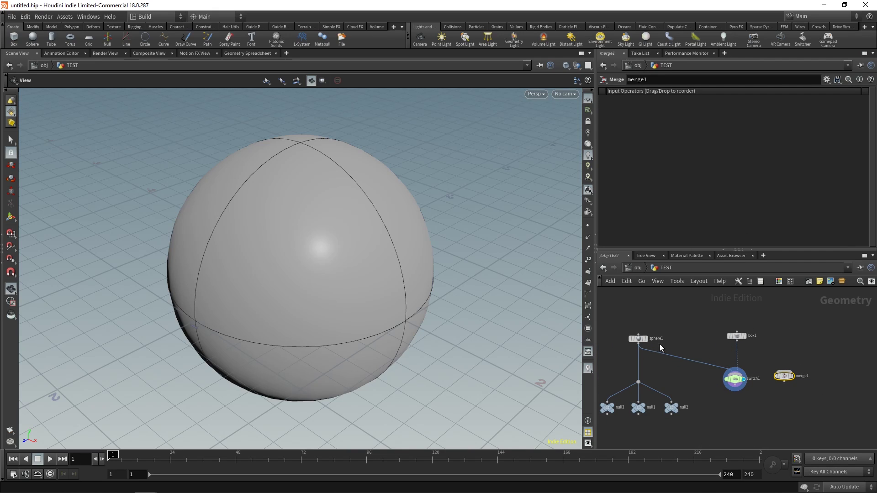
pyautogui.click(782, 372)
pyautogui.click(737, 340)
pyautogui.click(783, 372)
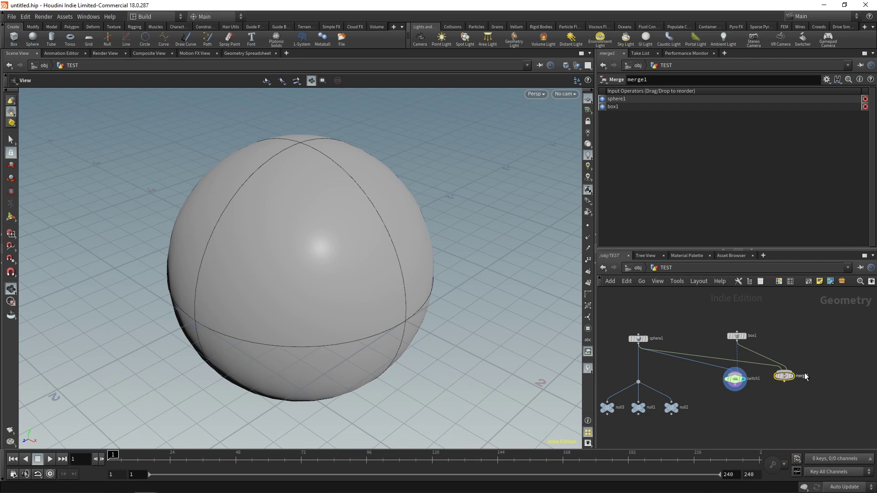
# Try reordering merge1's inputs, leaving sphere1 first, and nudge merge1 slightly away from switch1
pyautogui.scroll(2, 775, 381)
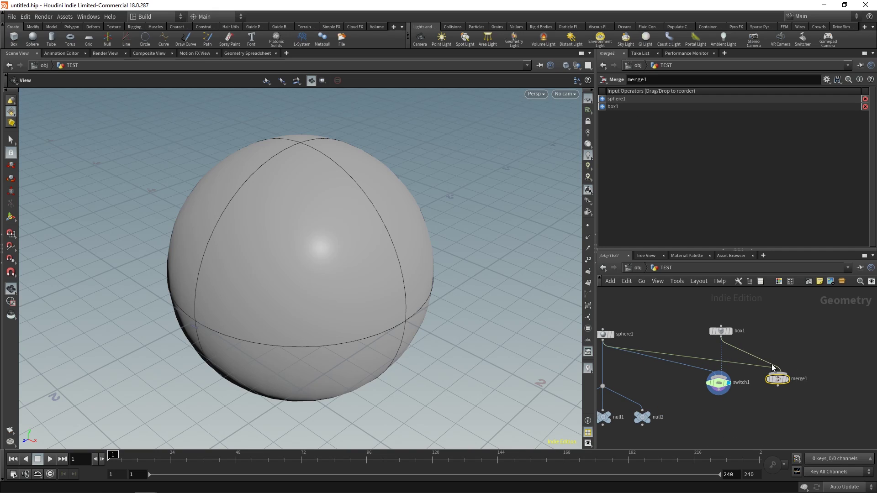
pyautogui.click(602, 107)
pyautogui.click(601, 108)
pyautogui.click(603, 108)
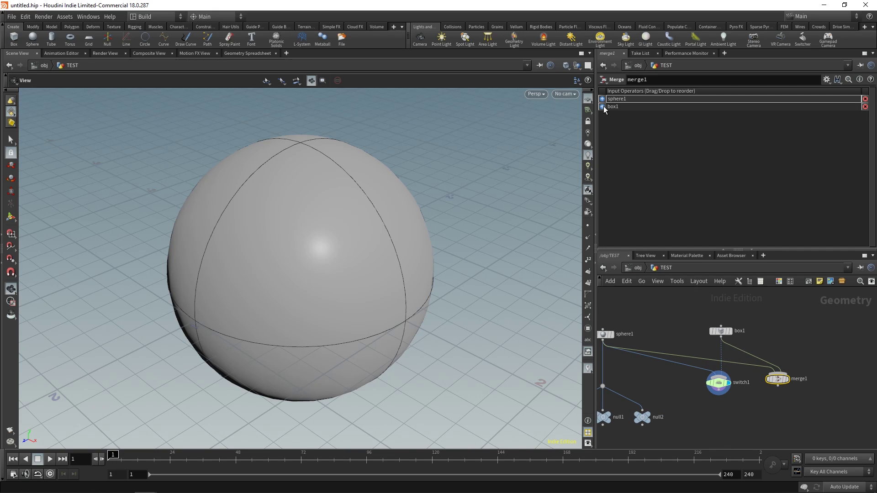
pyautogui.press('h')
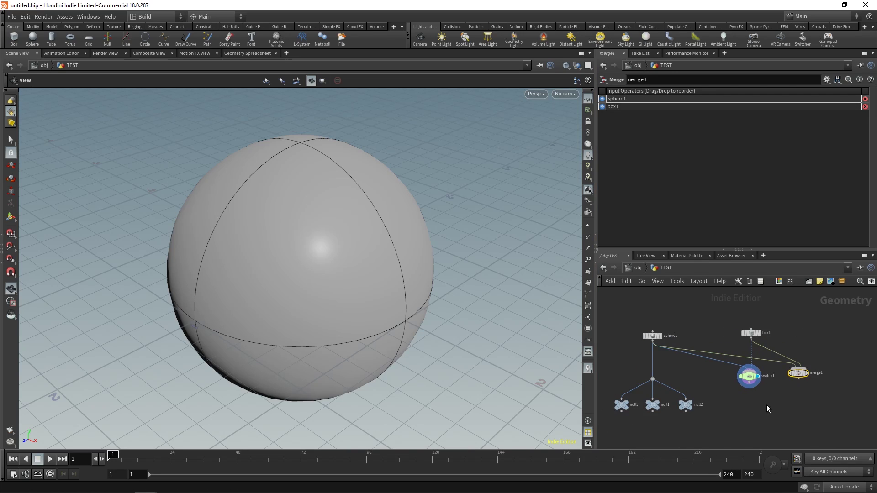
pyautogui.moveTo(803, 377); pyautogui.dragTo(808, 383)
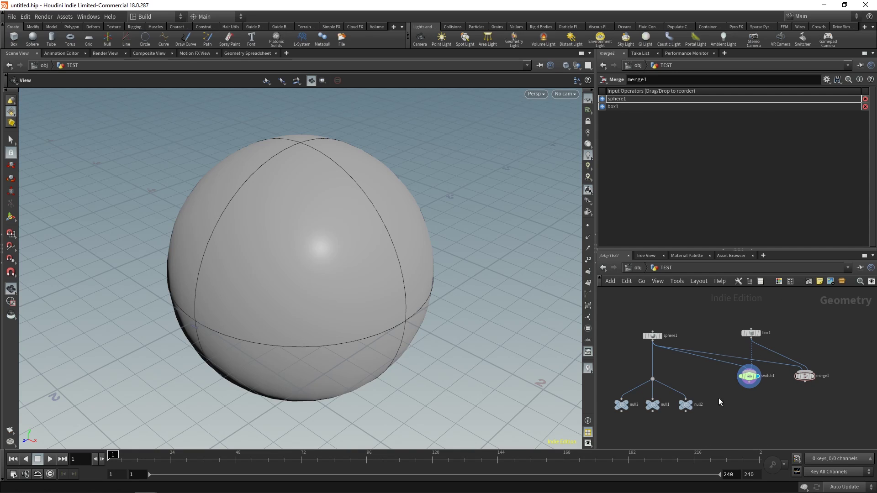
# Enclose null1, null2, null3 and their shared dot in a network box
pyautogui.scroll(1, 728, 402)
pyautogui.moveTo(670, 422); pyautogui.dragTo(718, 407, button='middle')
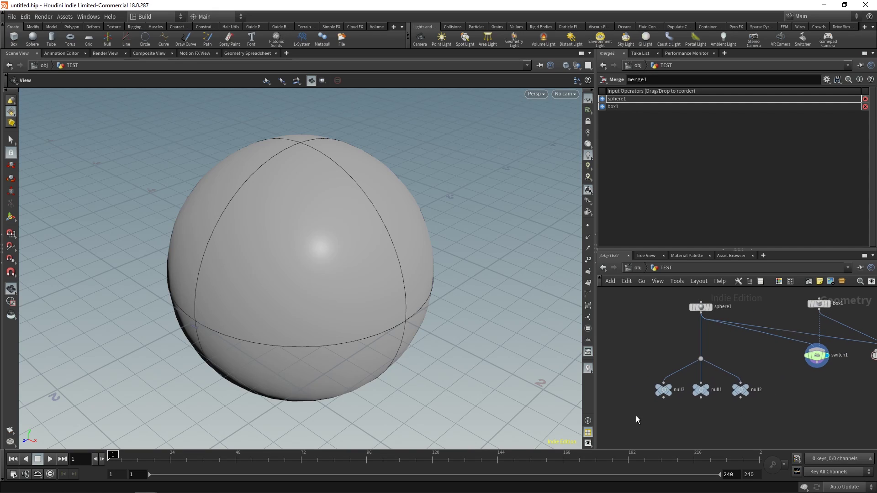
pyautogui.moveTo(755, 361); pyautogui.dragTo(769, 350)
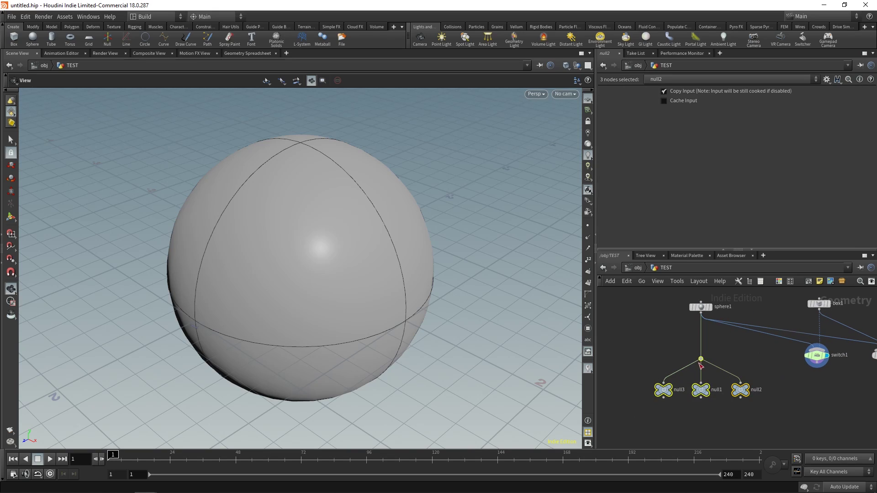
pyautogui.click(809, 282)
pyautogui.moveTo(684, 349); pyautogui.dragTo(718, 349)
pyautogui.click(795, 394)
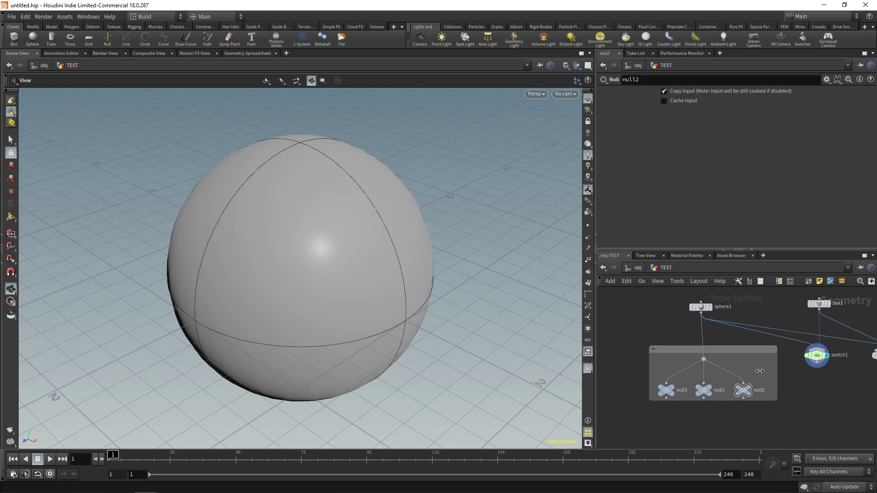
# Collapse the network box below sphere1 and title it NULL BOX
pyautogui.click(653, 350)
pyautogui.moveTo(682, 351); pyautogui.dragTo(705, 366)
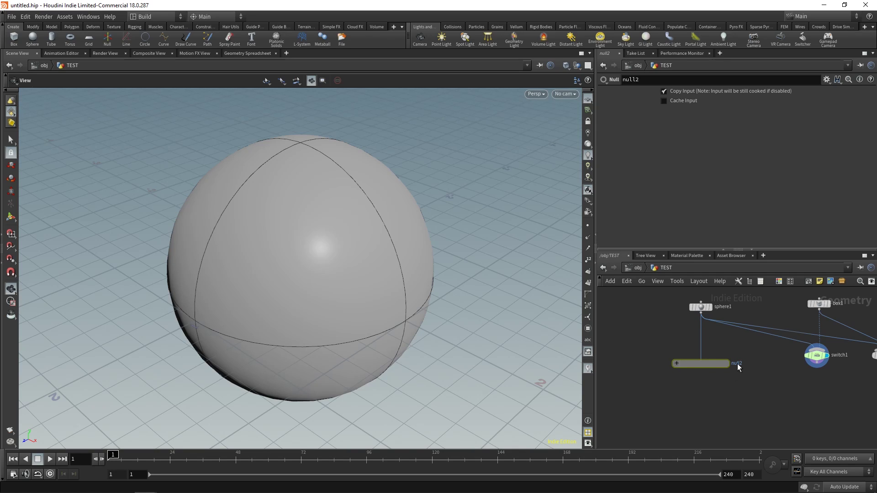
pyautogui.write('NULL BOX')
pyautogui.press('Return')
pyautogui.press('h')
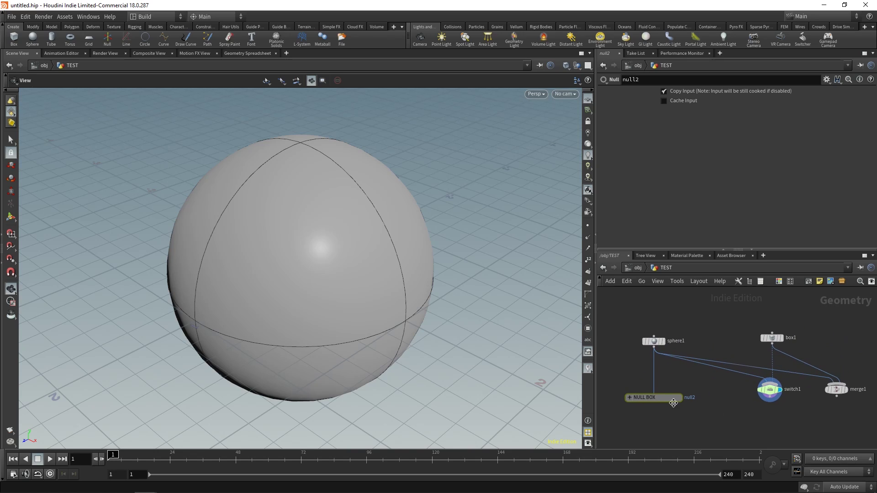
pyautogui.moveTo(736, 420); pyautogui.dragTo(727, 398, button='middle')
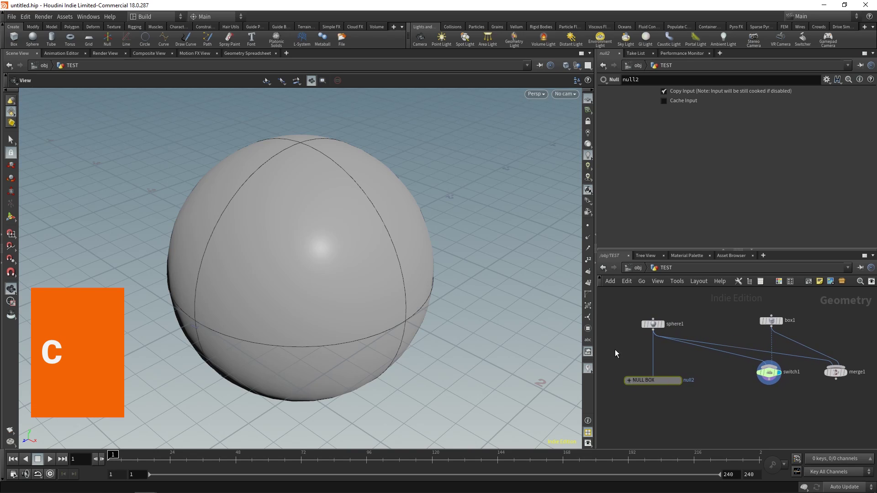
# Color NULL BOX and sphere1 red, and switch1, box1 and merge1 blue, using the network color palette
pyautogui.press('c')
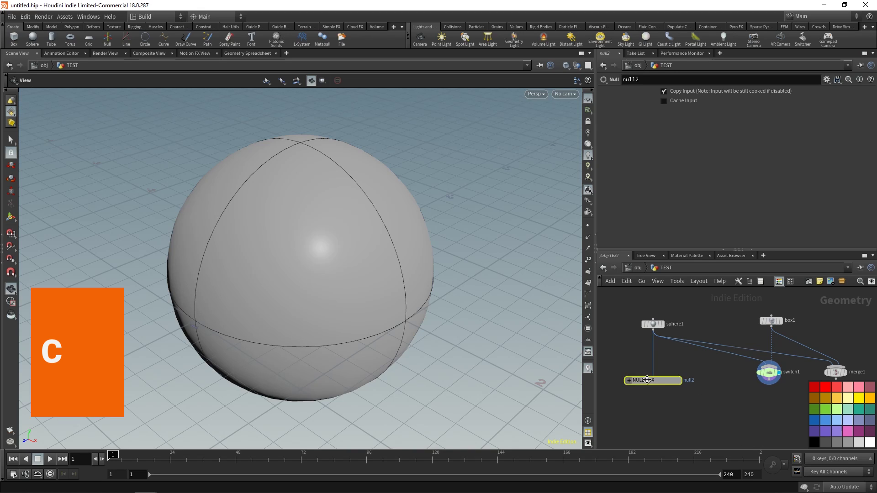
pyautogui.click(825, 387)
pyautogui.click(769, 372)
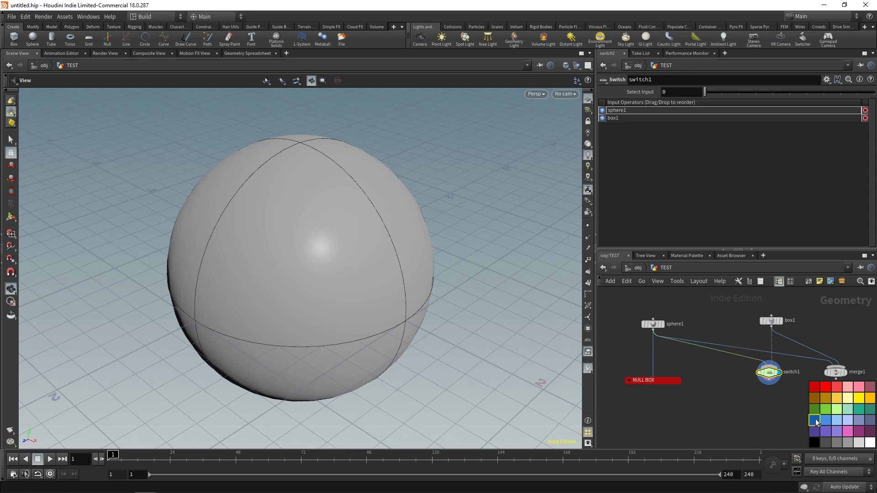
pyautogui.press('Up')
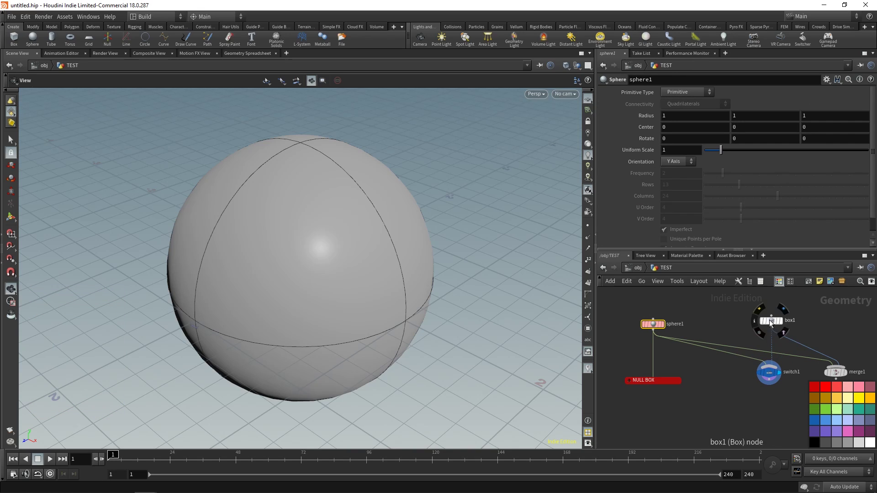
pyautogui.click(770, 321)
pyautogui.click(836, 373)
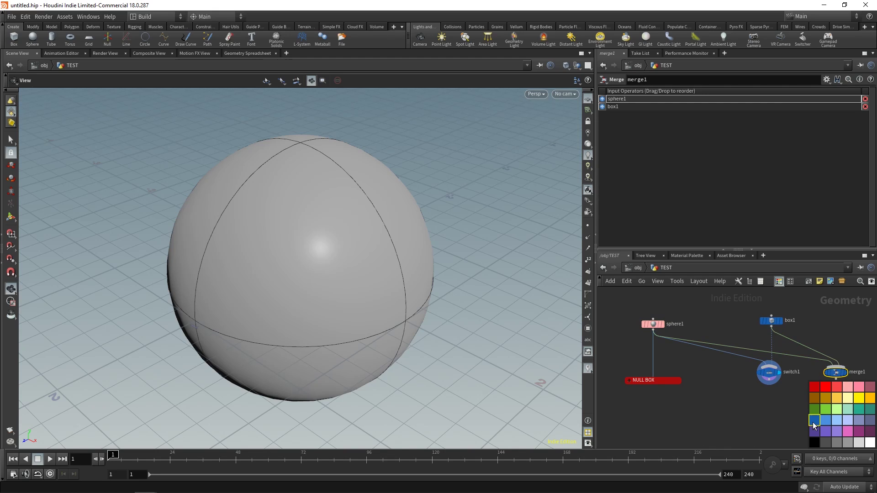
pyautogui.click(658, 325)
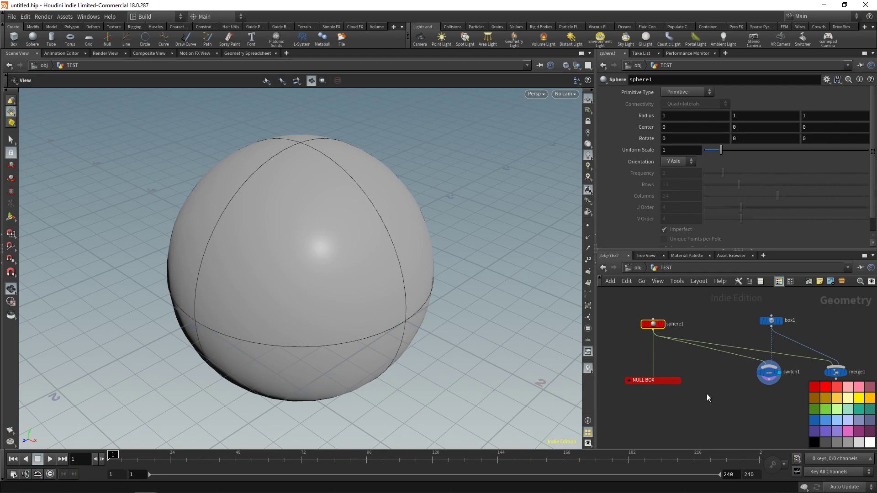
pyautogui.moveTo(716, 401); pyautogui.dragTo(700, 398, button='middle')
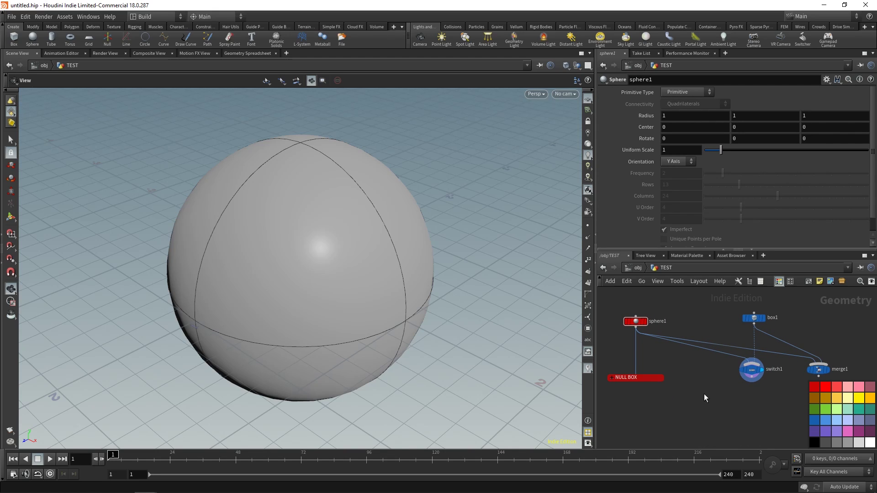
pyautogui.press('c')
# Insert a Transform node on the wire between sphere1 and switch1
pyautogui.scroll(2, 706, 388)
pyautogui.press('Tab')
pyautogui.write('trans')
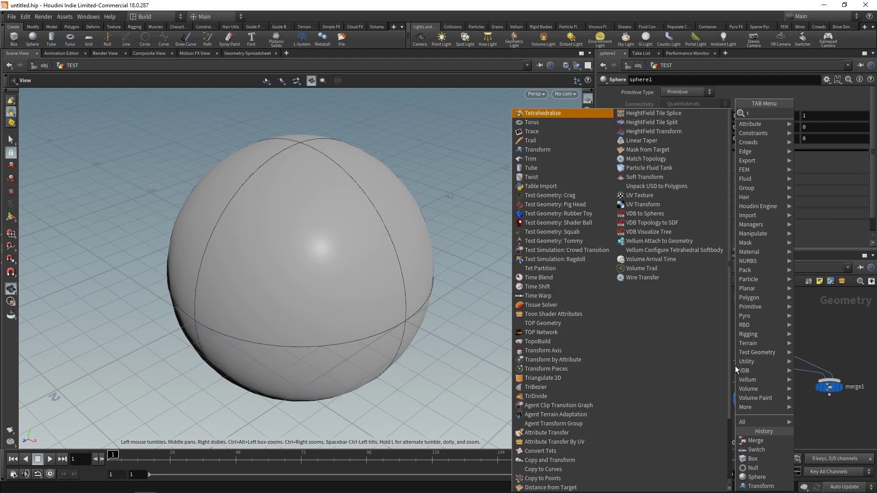
pyautogui.click(665, 114)
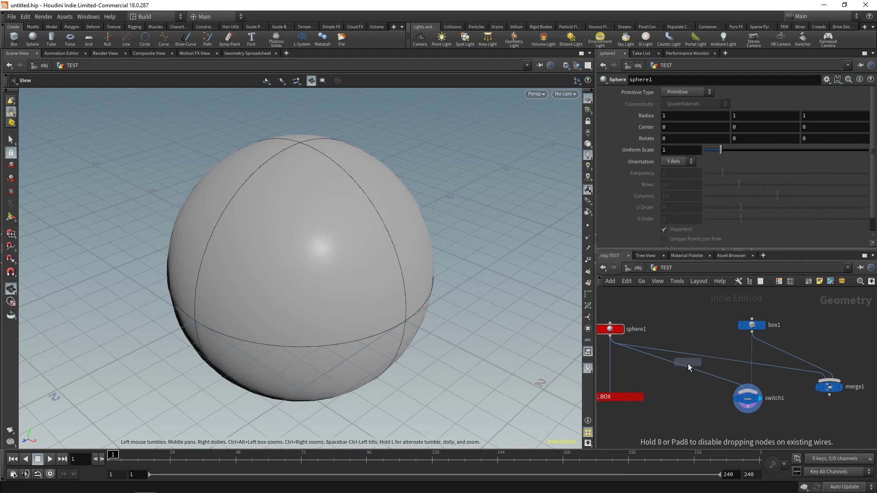
pyautogui.click(676, 377)
pyautogui.moveTo(717, 418); pyautogui.dragTo(710, 397, button='middle')
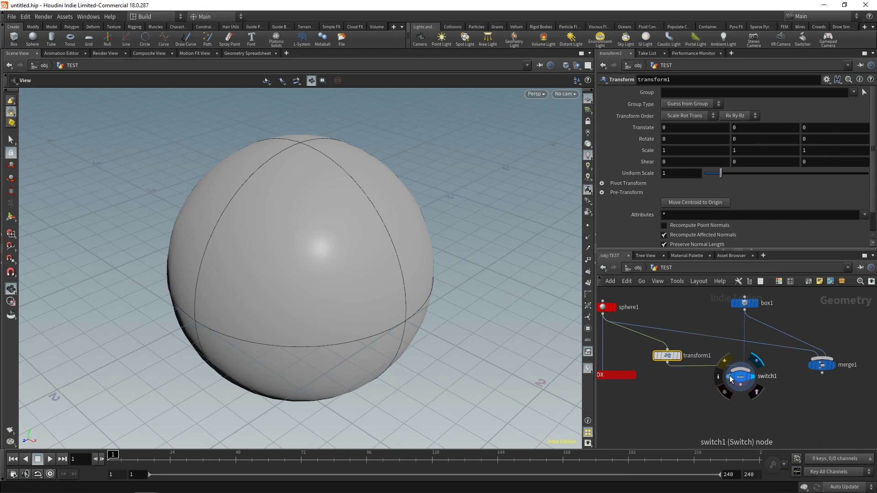
# Detach transform1 from its wires, place it between sphere1 and box1, and shift merge1 slightly lower
pyautogui.moveTo(665, 357); pyautogui.dragTo(801, 409)
pyautogui.moveTo(822, 365); pyautogui.dragTo(834, 384)
pyautogui.moveTo(797, 408); pyautogui.dragTo(649, 383)
pyautogui.moveTo(696, 410); pyautogui.dragTo(757, 417, button='middle')
pyautogui.moveTo(710, 391); pyautogui.dragTo(751, 316)
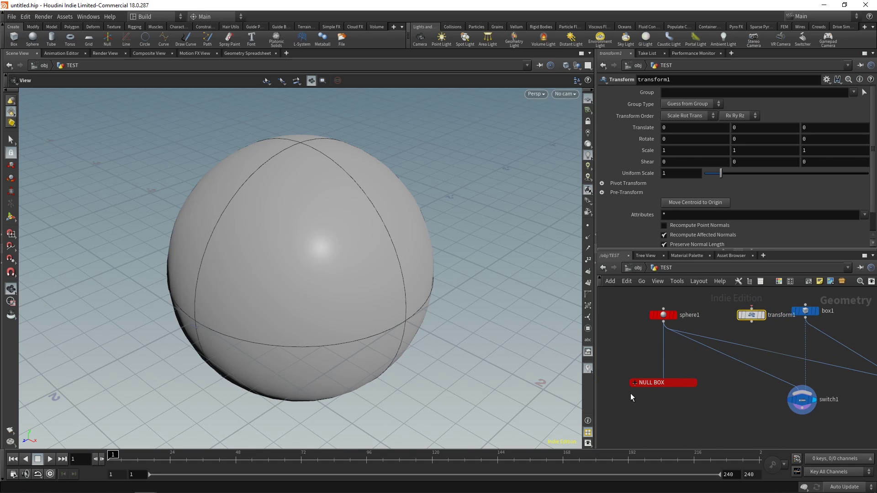
pyautogui.press('h')
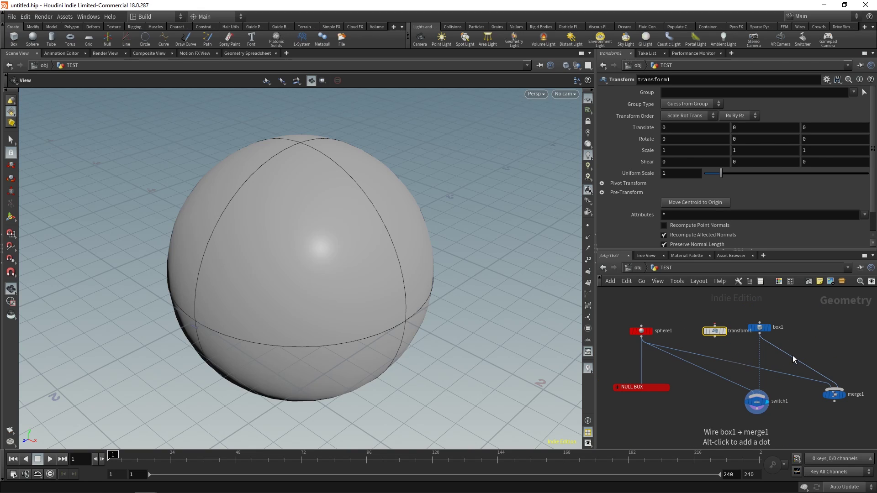